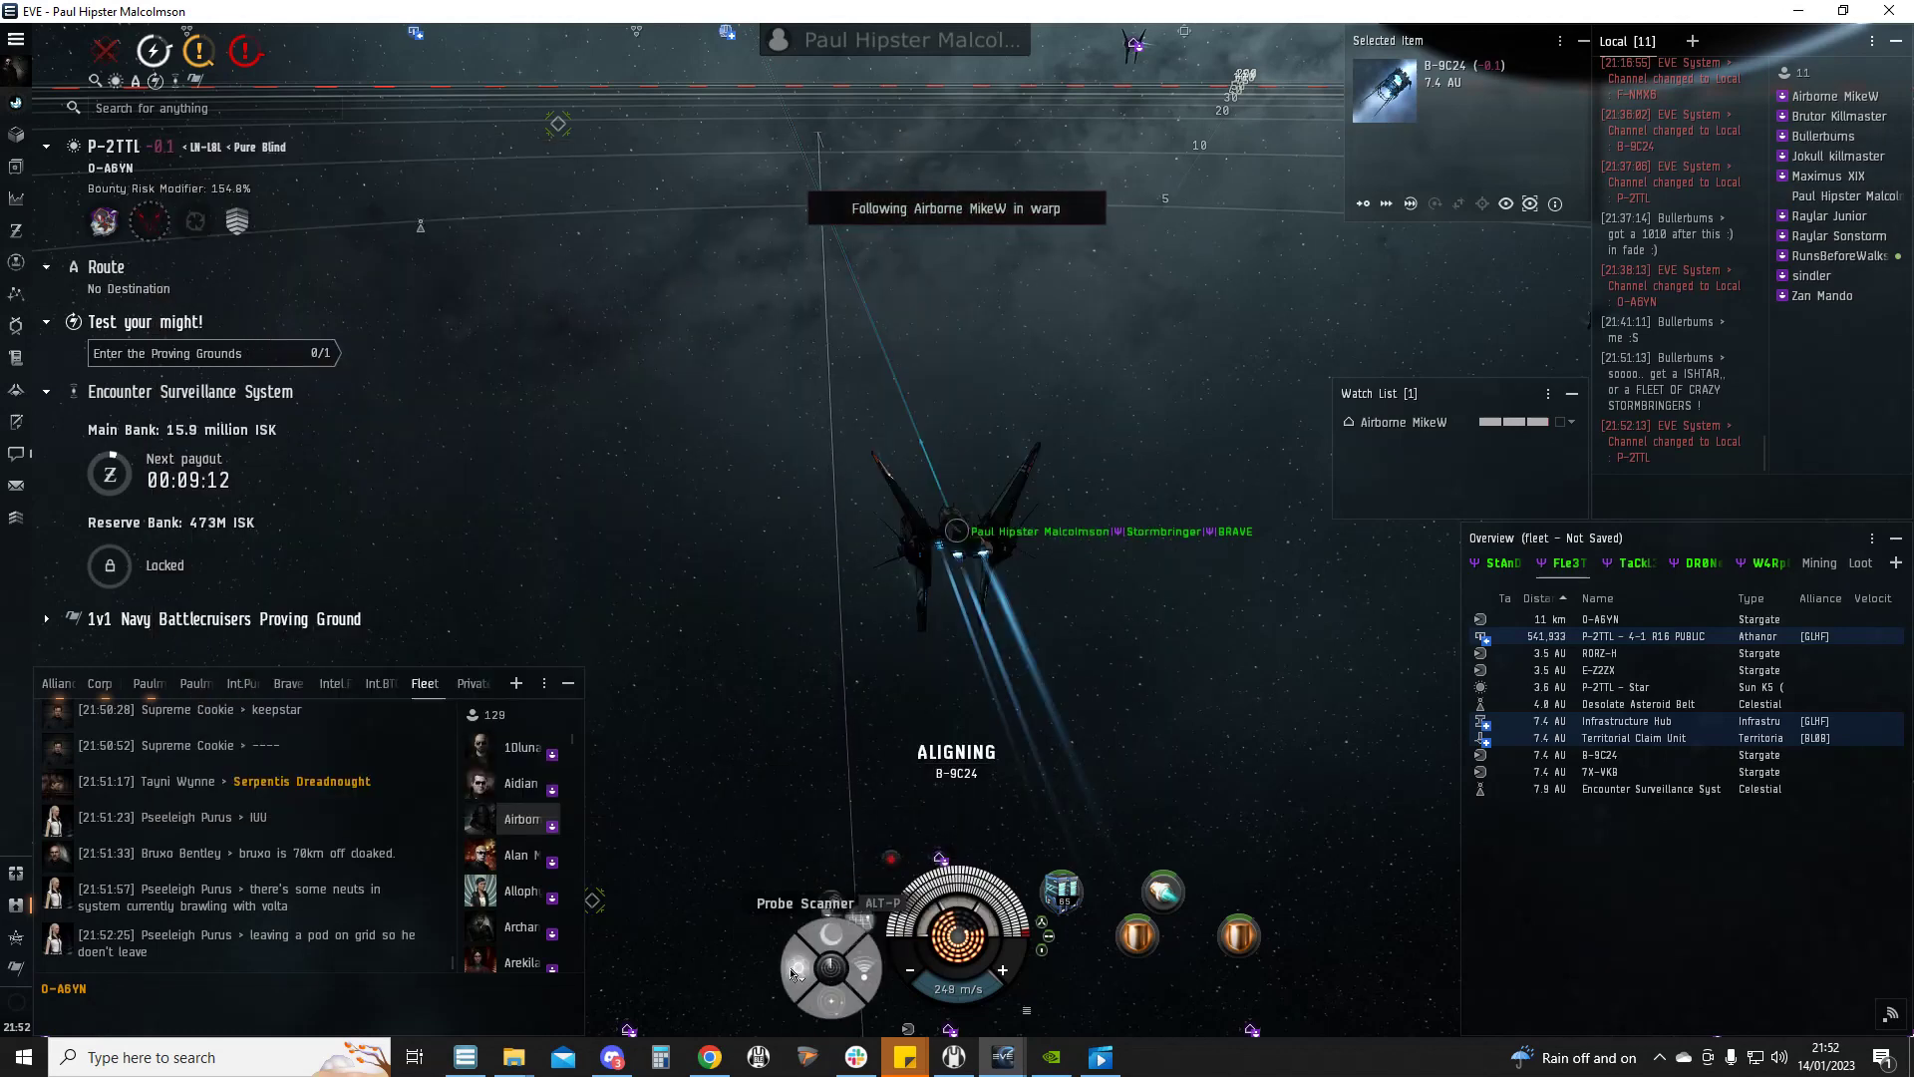
# Step: Check the Probe Scanner results for the Guristas Haven sites, then close the scanner
pyautogui.click(893, 843)
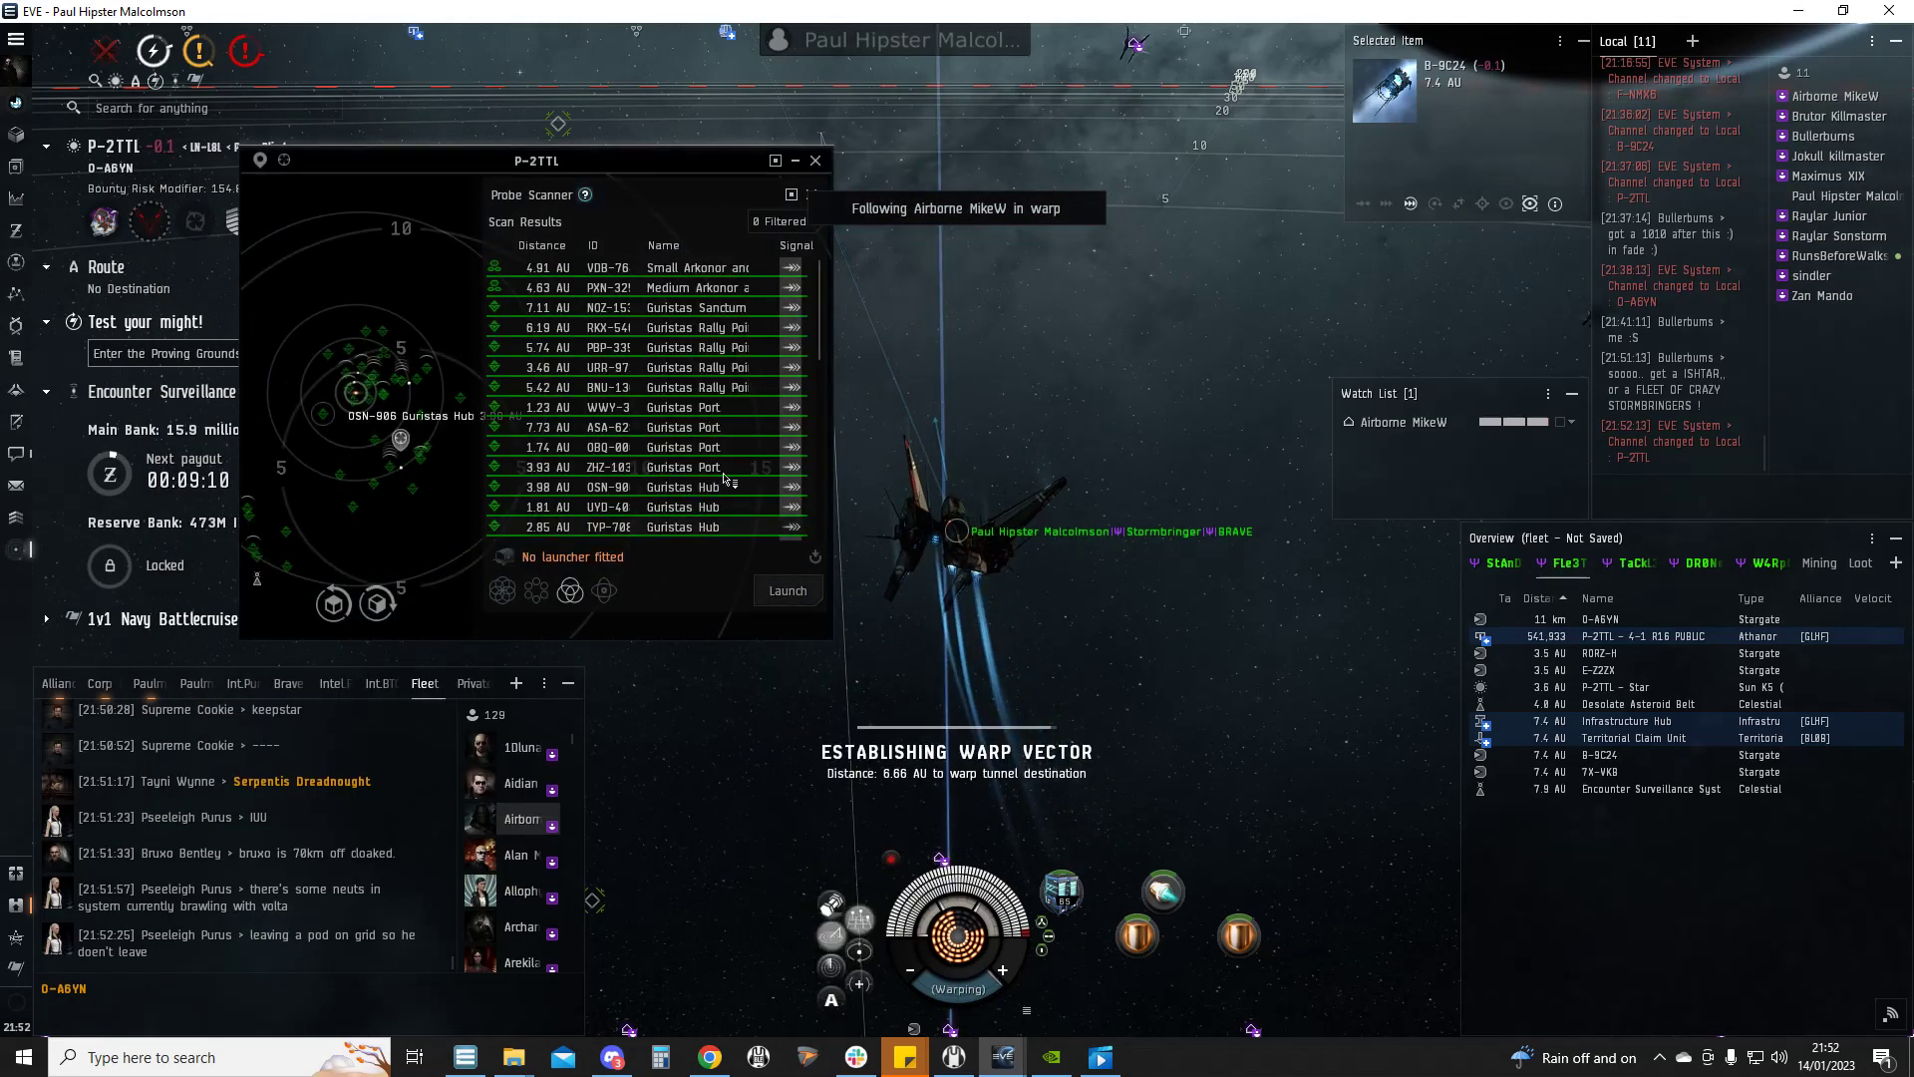
pyautogui.scroll(-5, 724, 448)
pyautogui.scroll(-5, 728, 447)
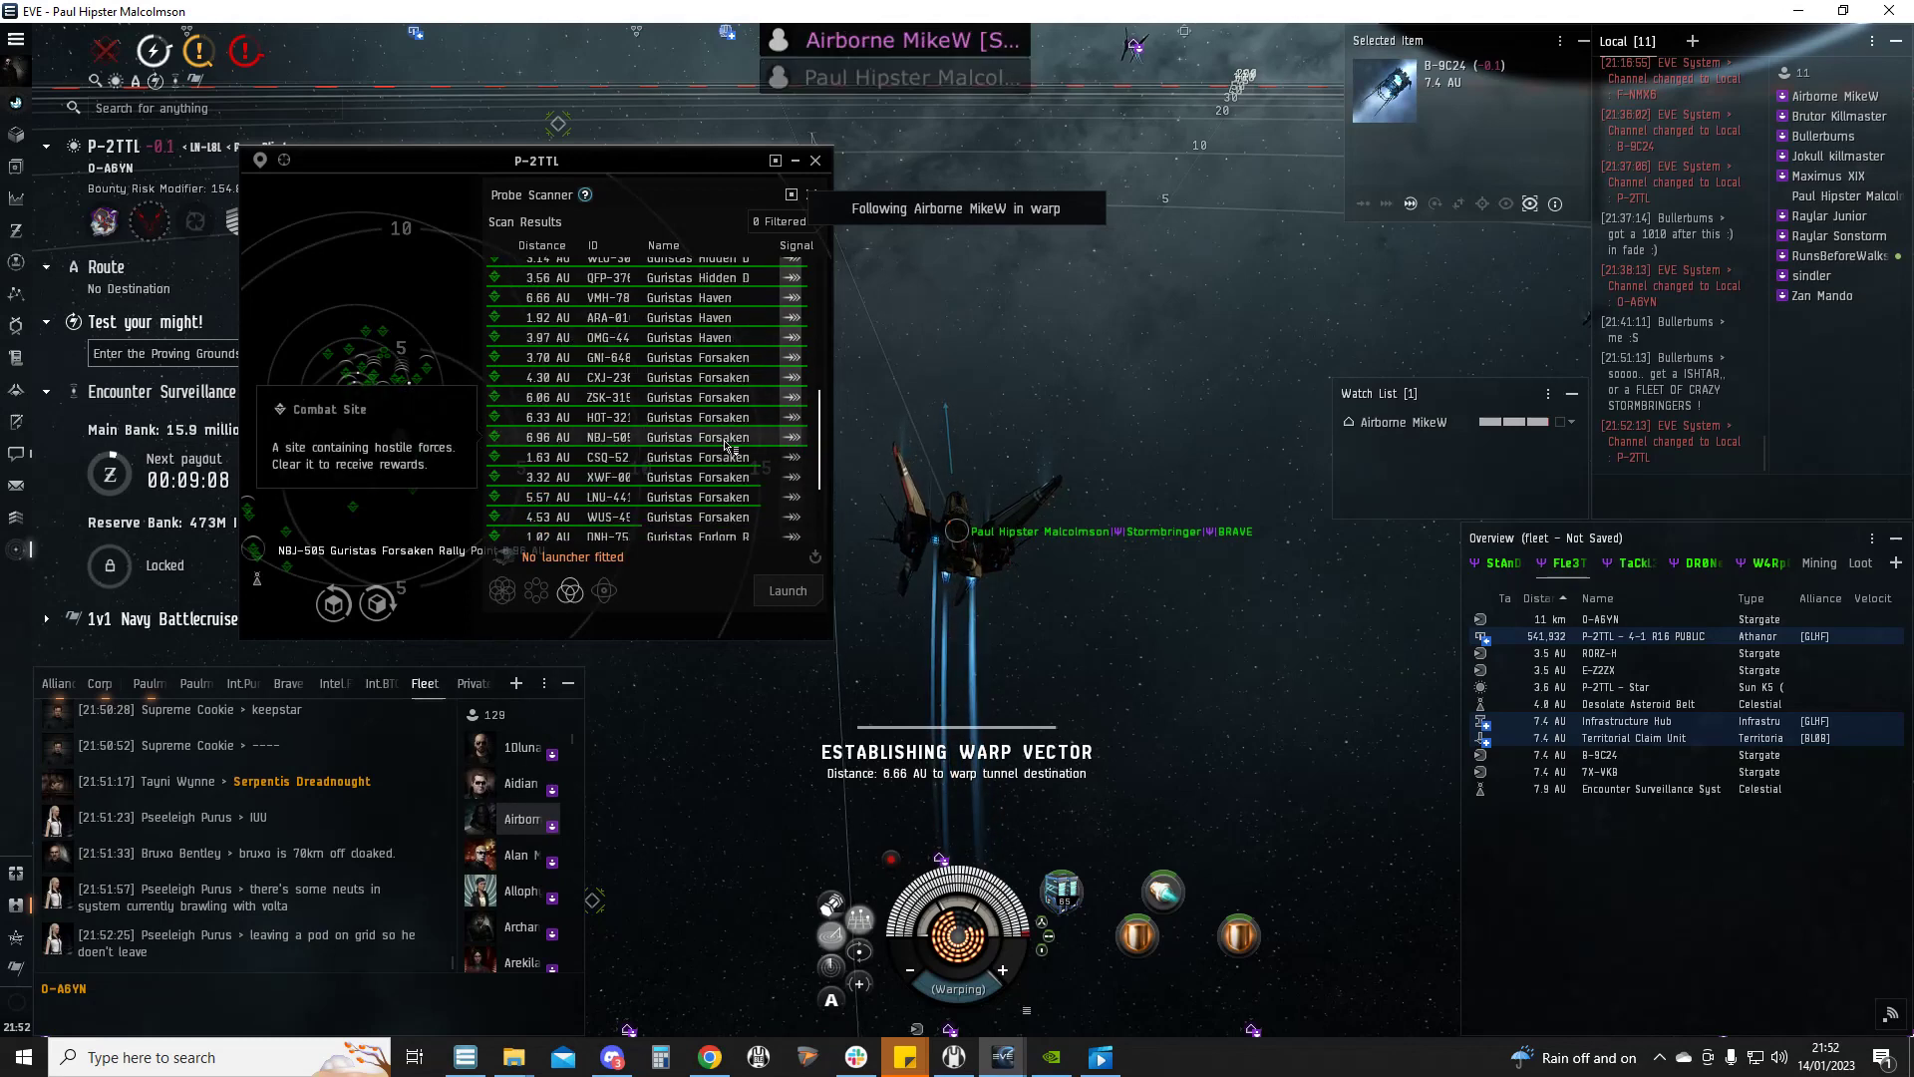
pyautogui.hotkey('alt', 'p')
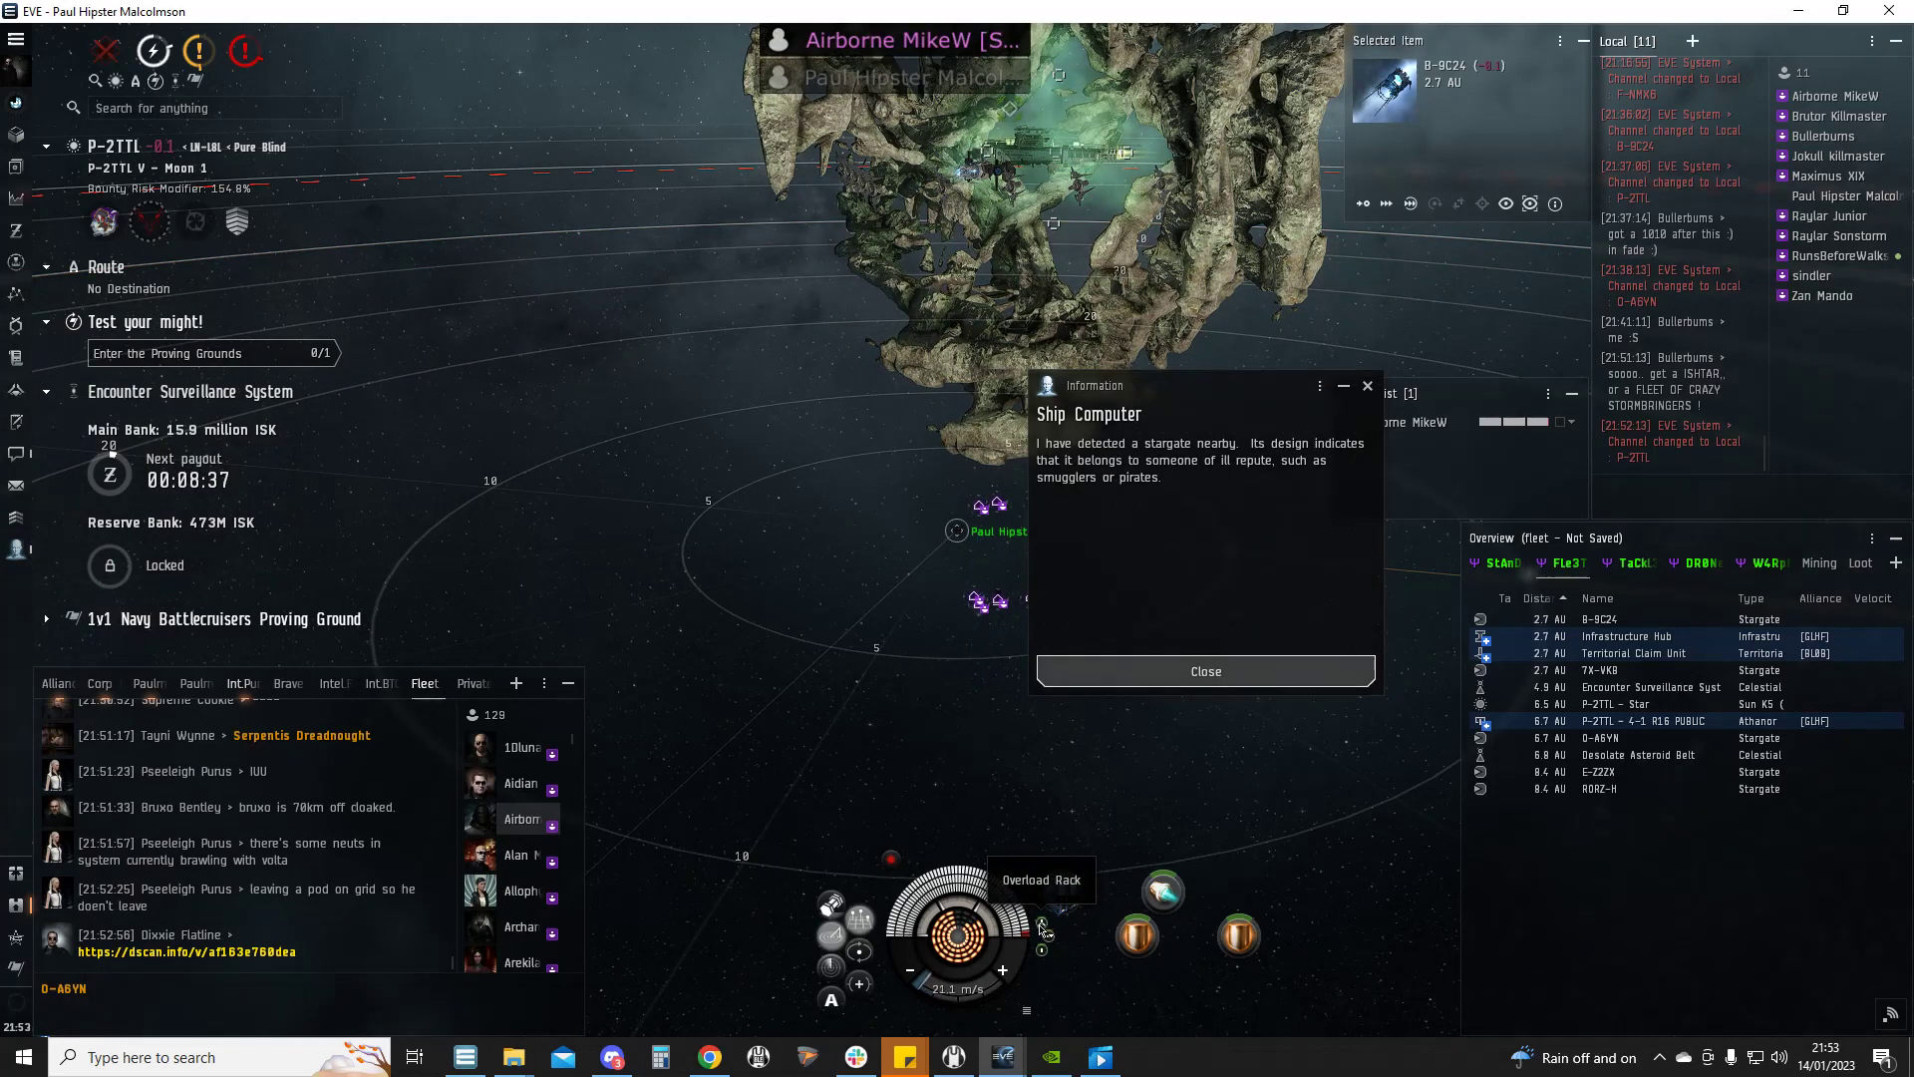
# Step: Dismiss the Ship Computer notice and orbit the camera around the asteroid structure
pyautogui.click(1205, 670)
pyautogui.moveTo(1157, 676); pyautogui.dragTo(1062, 526)
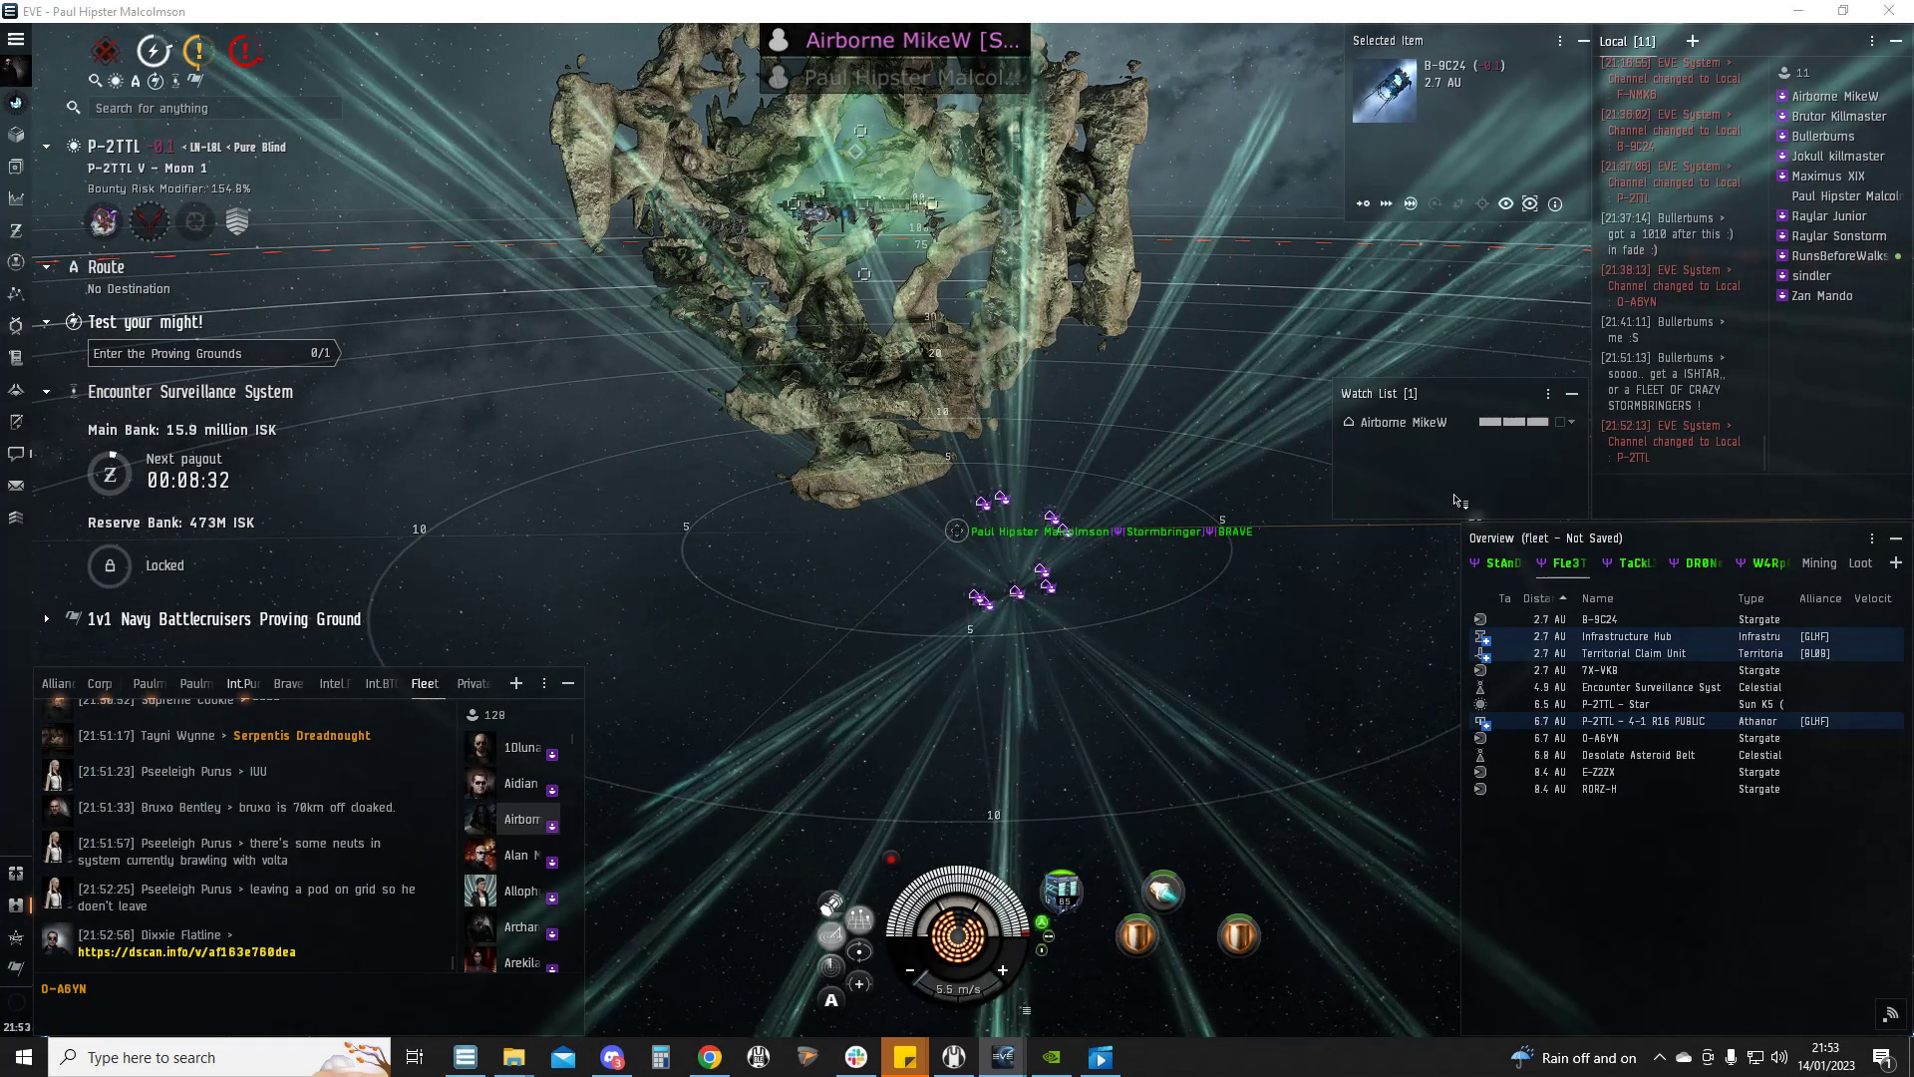
pyautogui.moveTo(1062, 528)
pyautogui.mouseDown()
pyautogui.moveTo(1207, 623)
pyautogui.moveTo(1160, 716)
pyautogui.moveTo(1160, 778)
pyautogui.mouseUp()
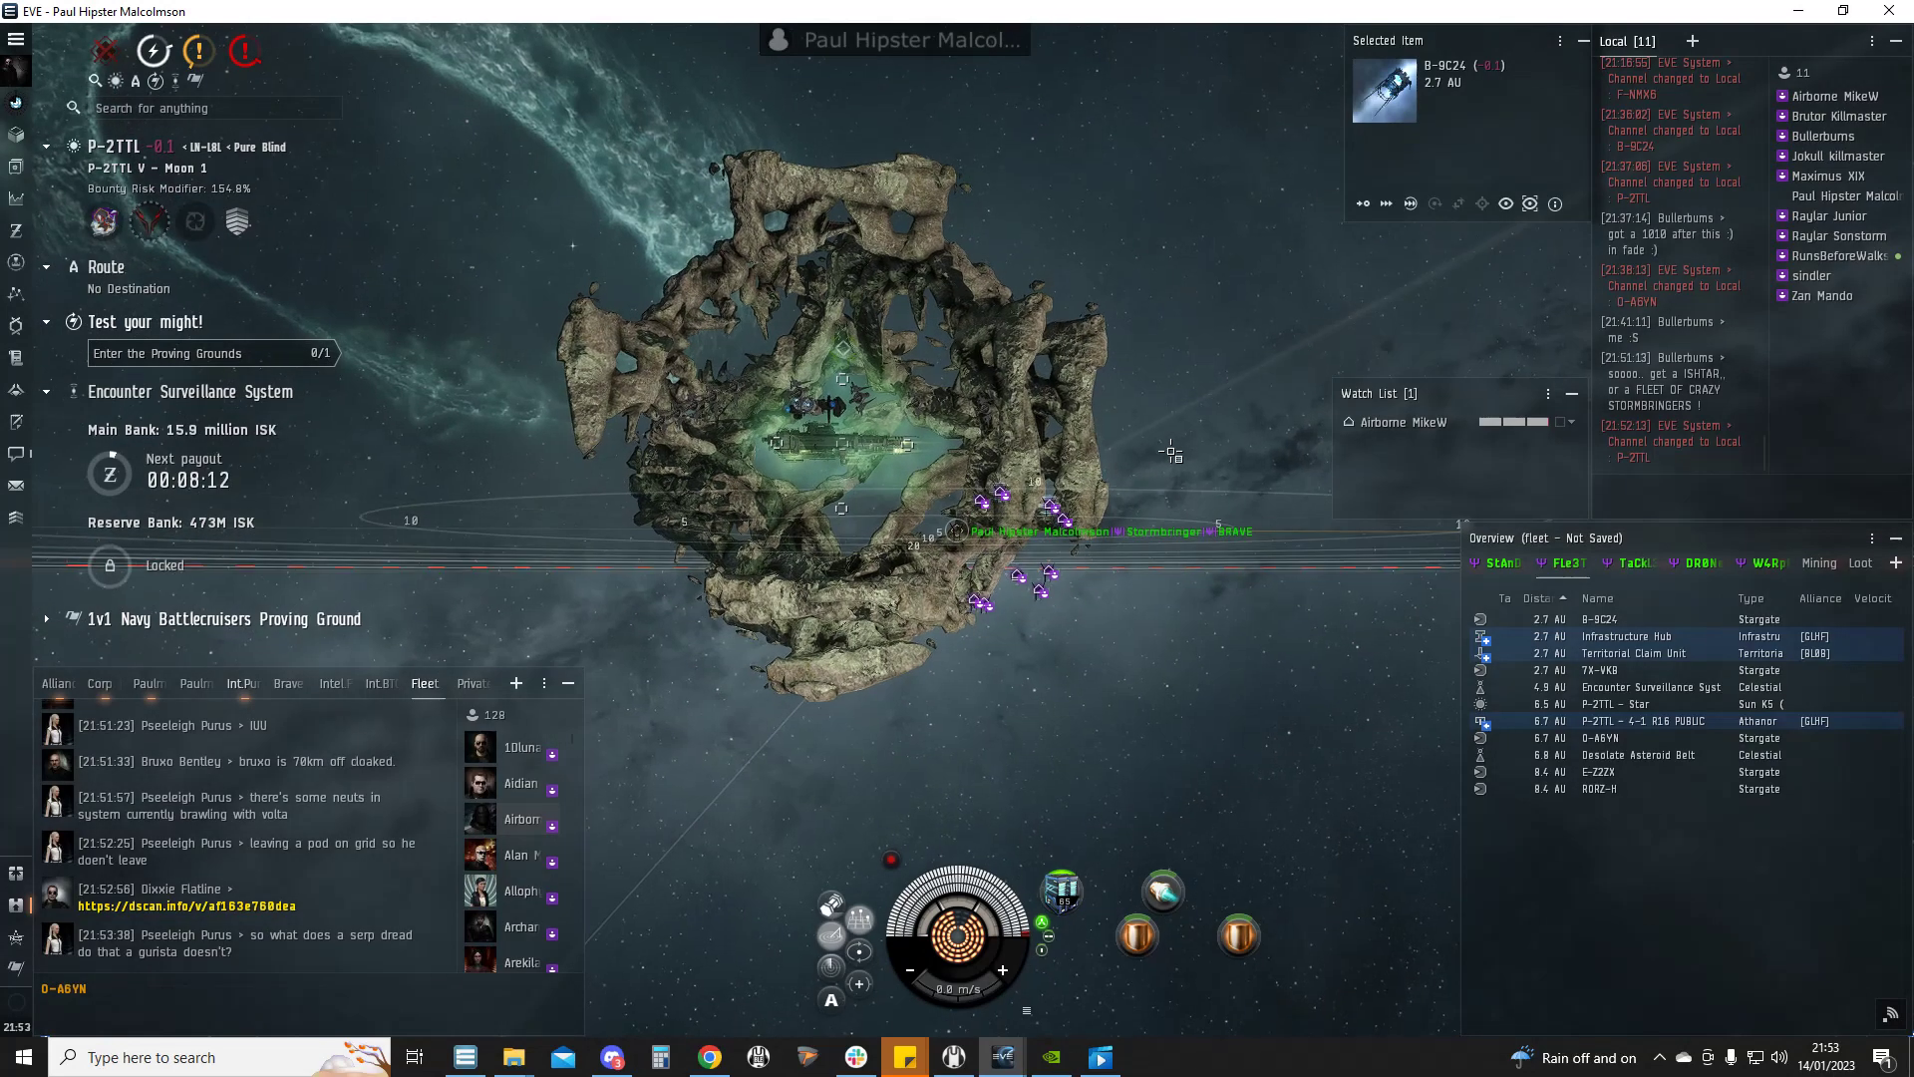
pyautogui.moveTo(1162, 469); pyautogui.dragTo(1164, 443)
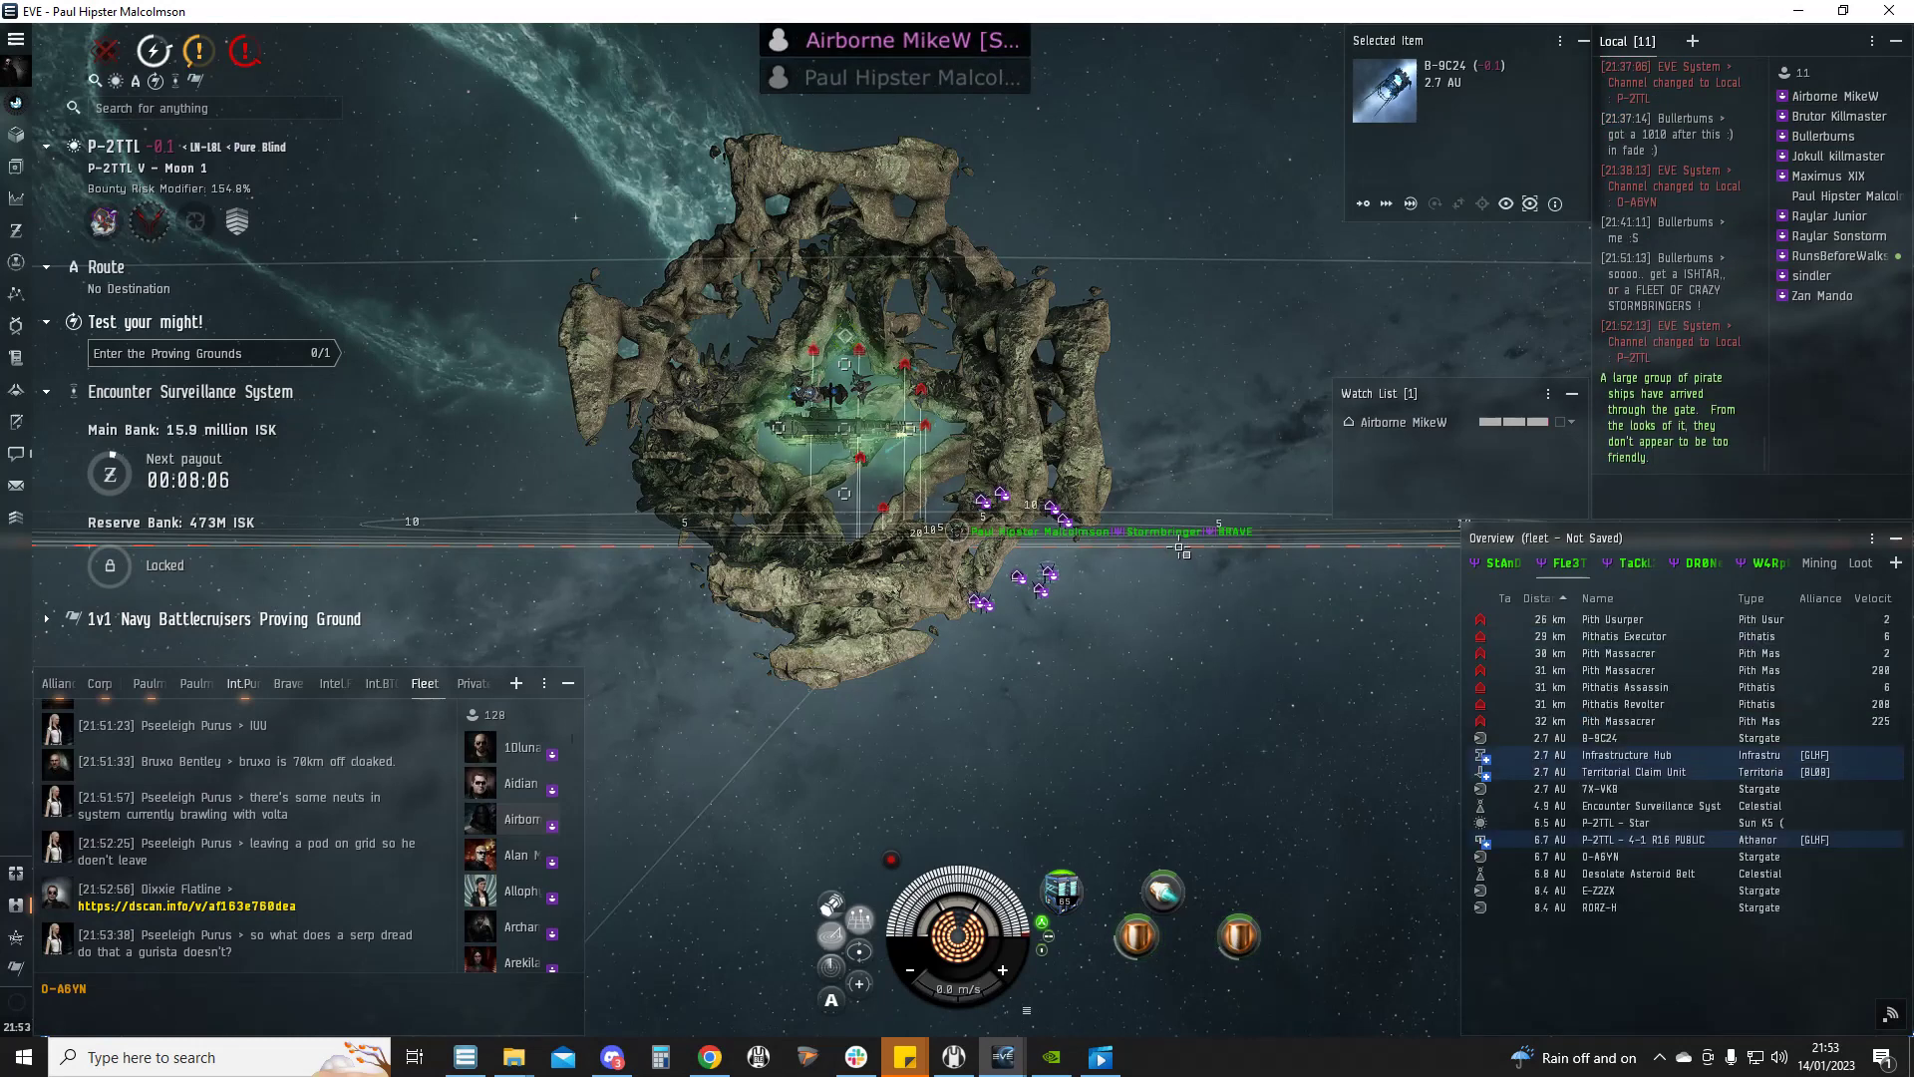
# Step: Lock a pirate ship, approach the Pith Usurper, and overheat the weapon rack
pyautogui.keyDown('ctrl'); pyautogui.click(1514, 652); pyautogui.keyUp('ctrl')
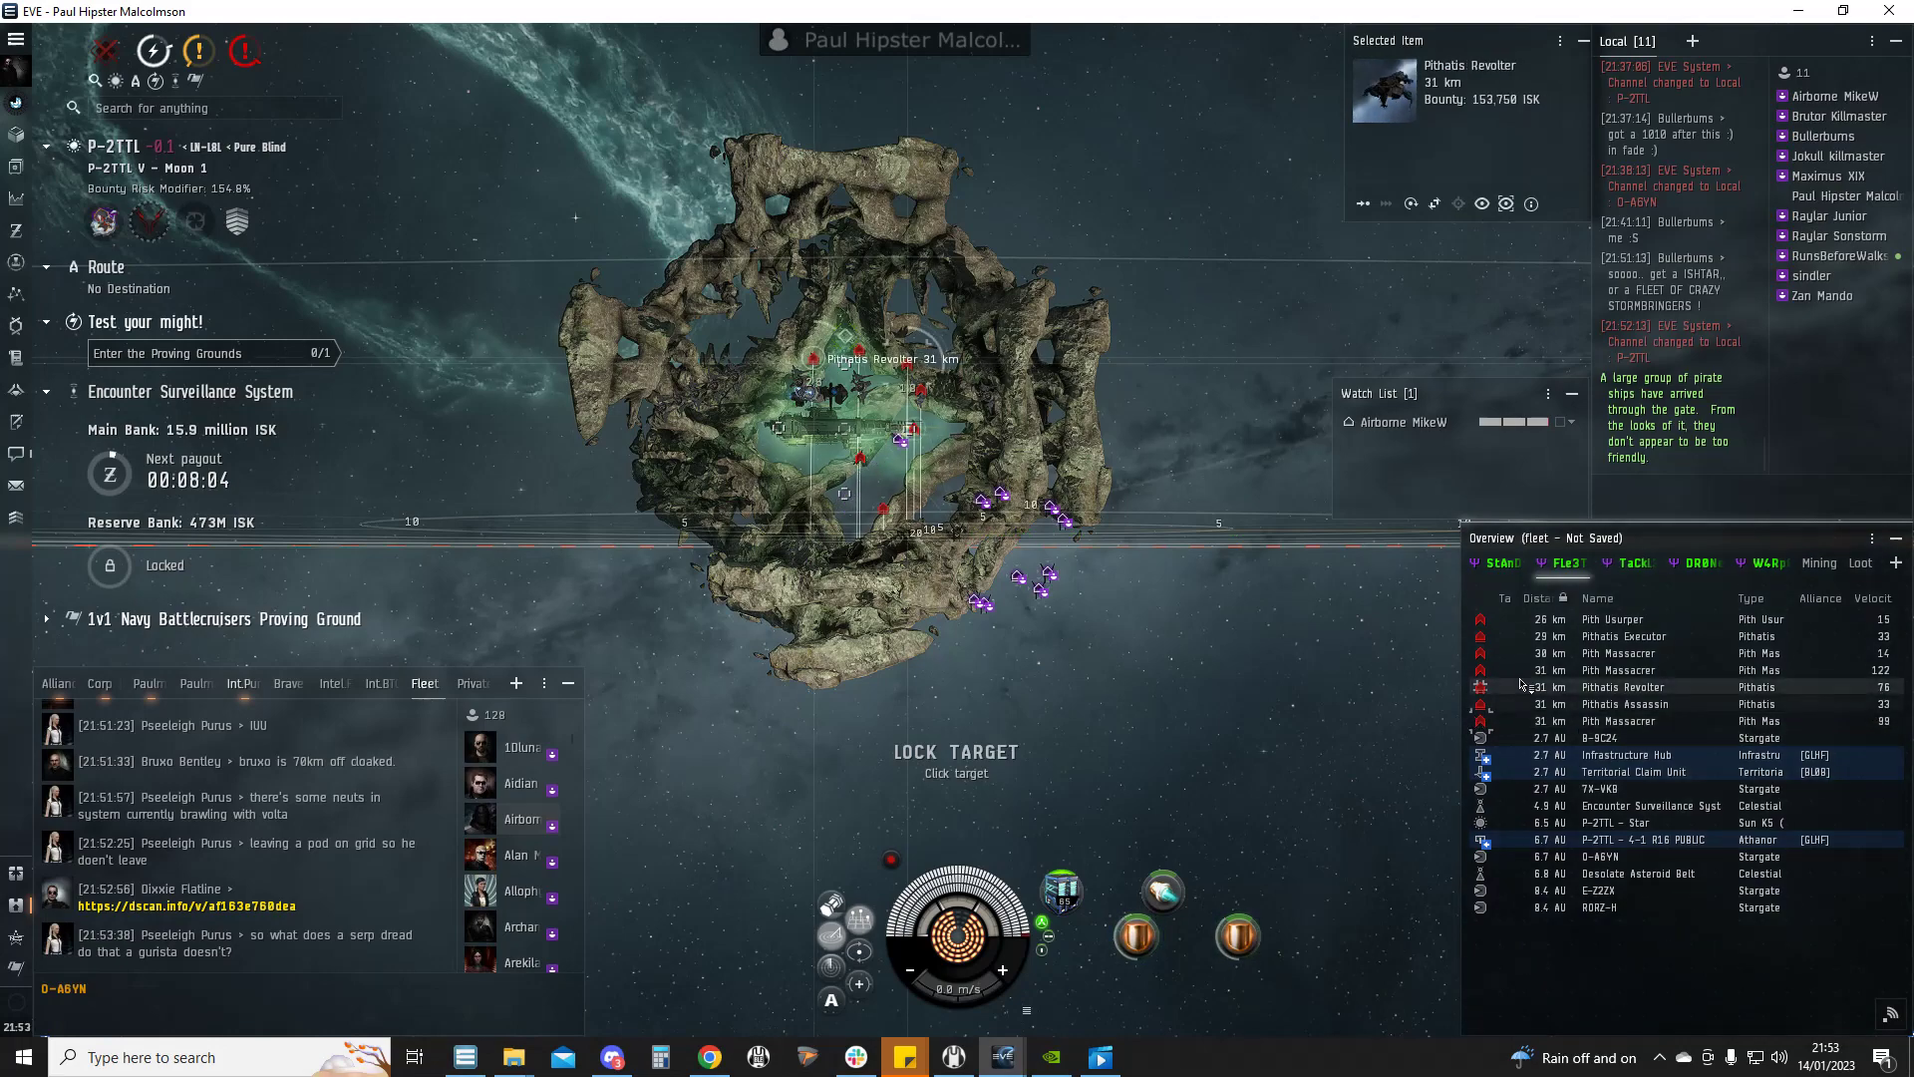
pyautogui.doubleClick(1615, 619)
pyautogui.moveTo(1048, 449); pyautogui.dragTo(1203, 655)
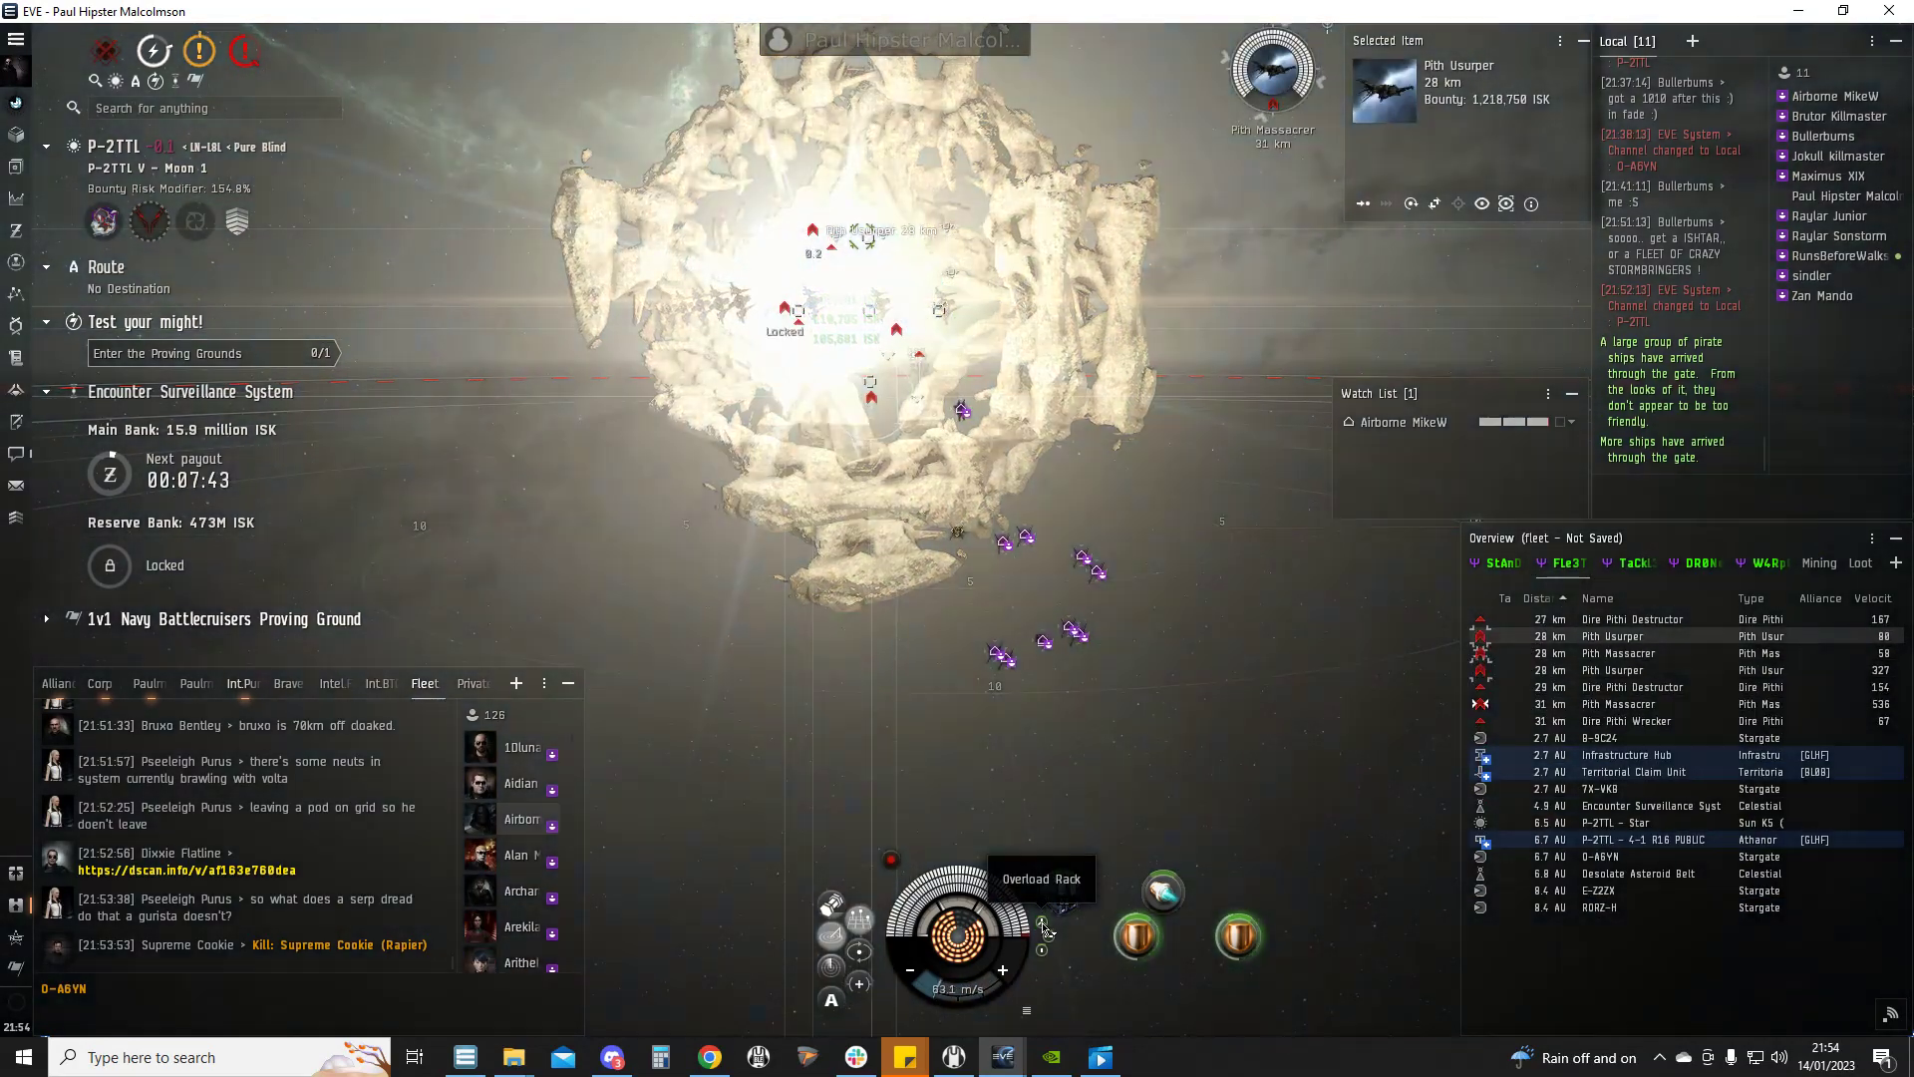
pyautogui.click(1044, 927)
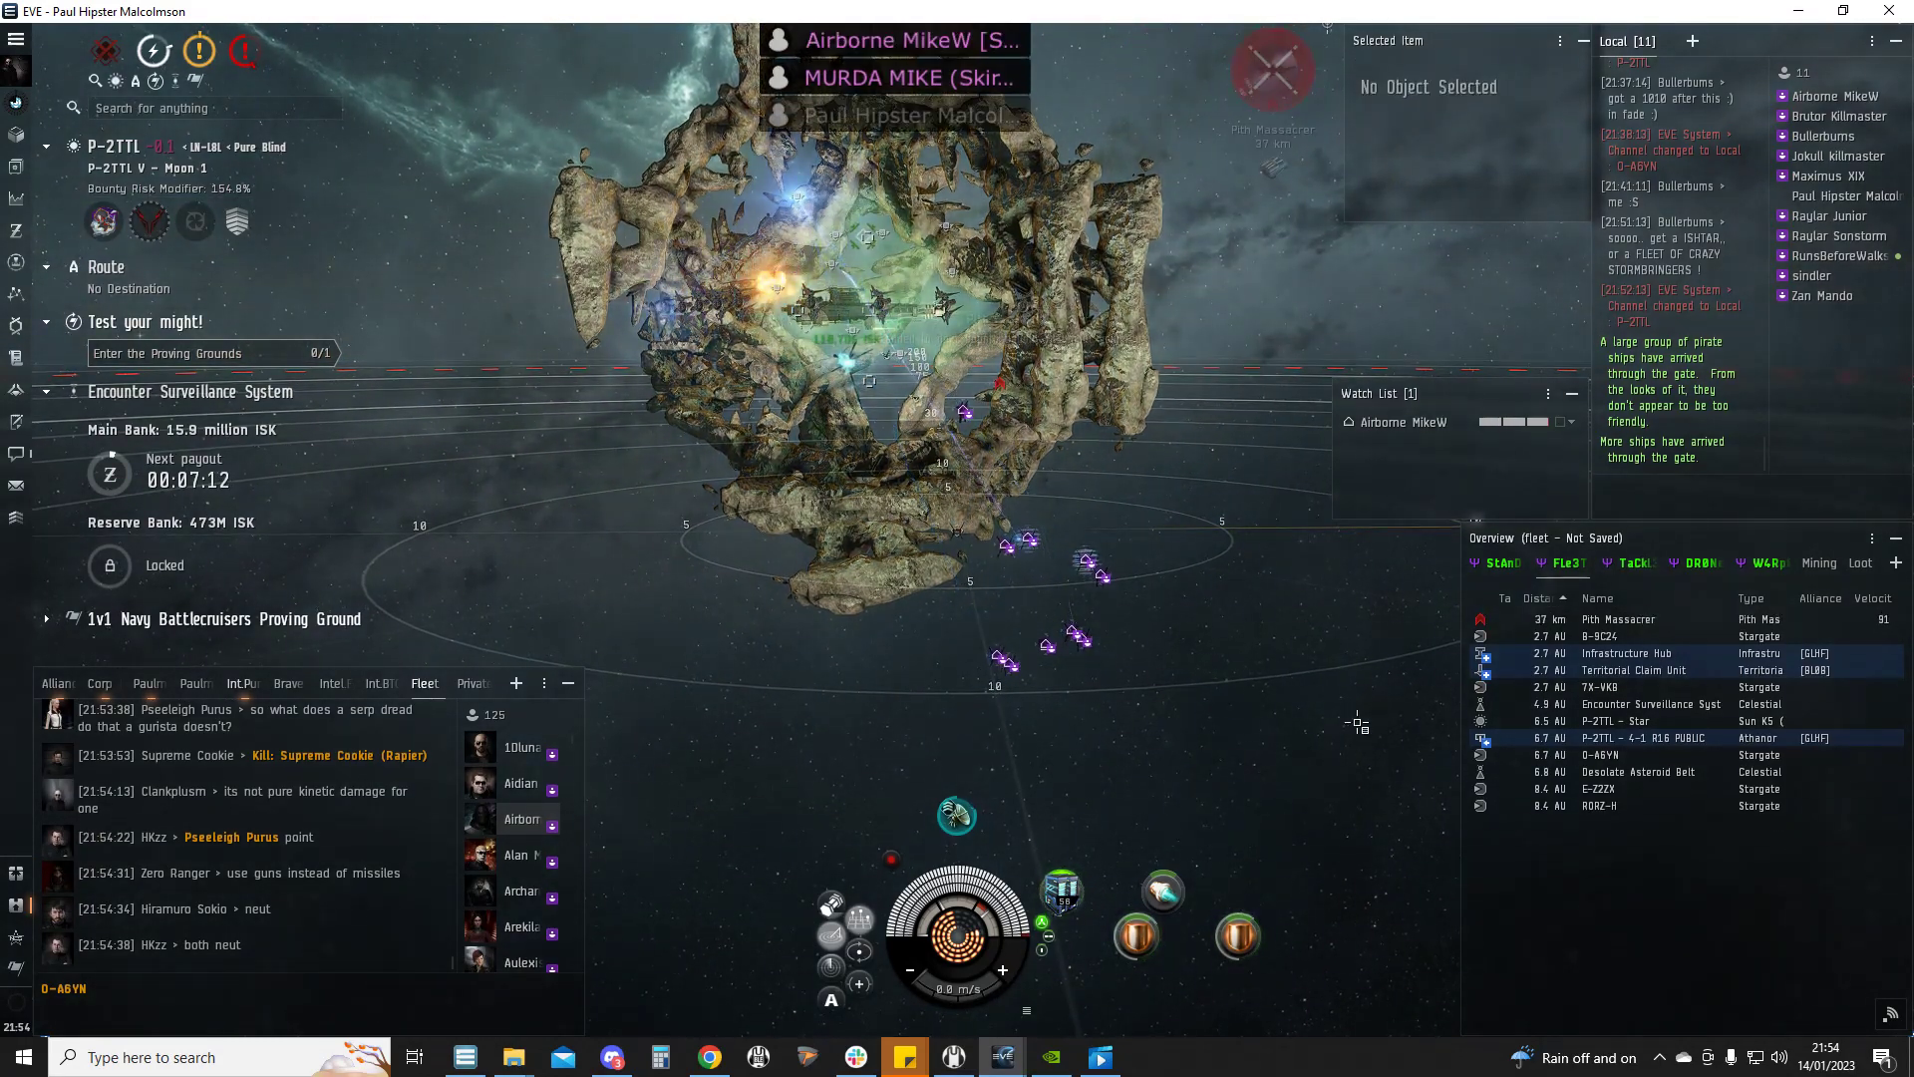
# Step: Lock the Pith Massacrers and Pith Usurpers from each new Guristas wave
pyautogui.click(1586, 636)
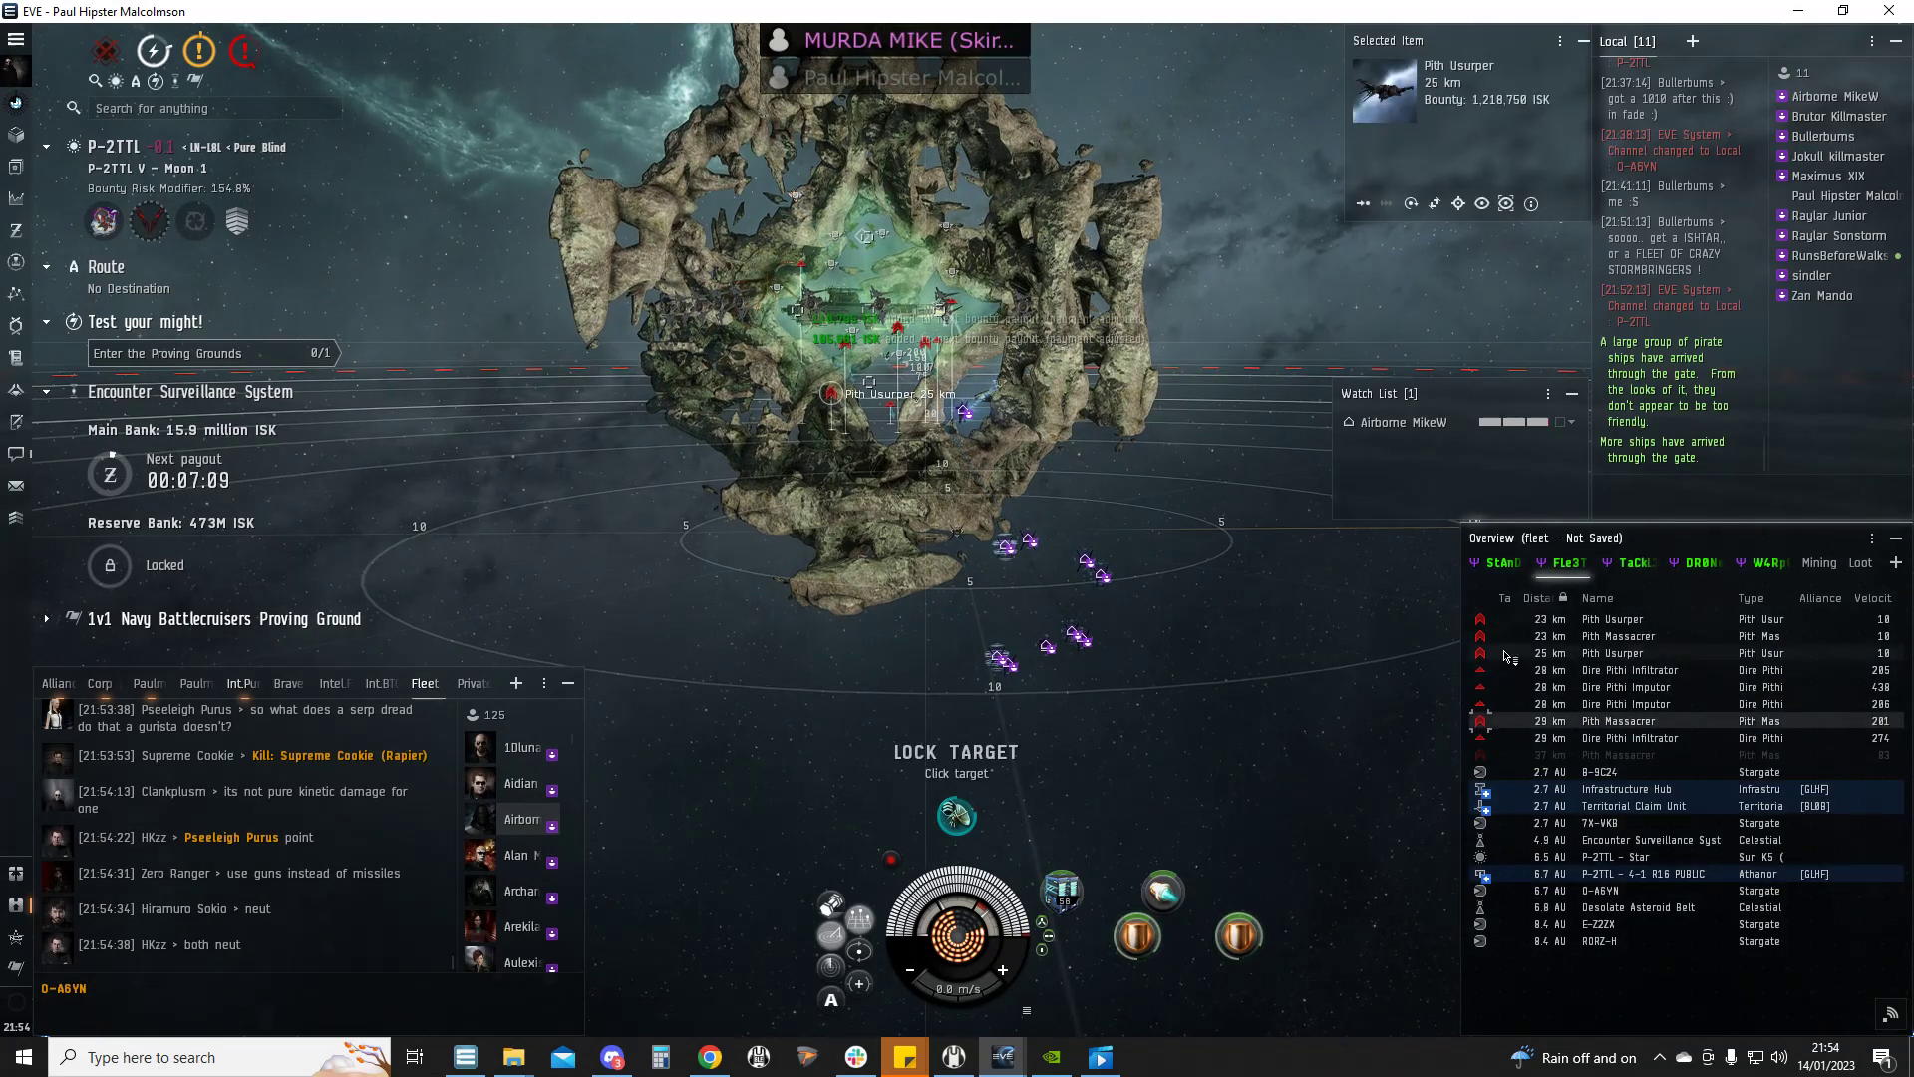
pyautogui.click(1510, 619)
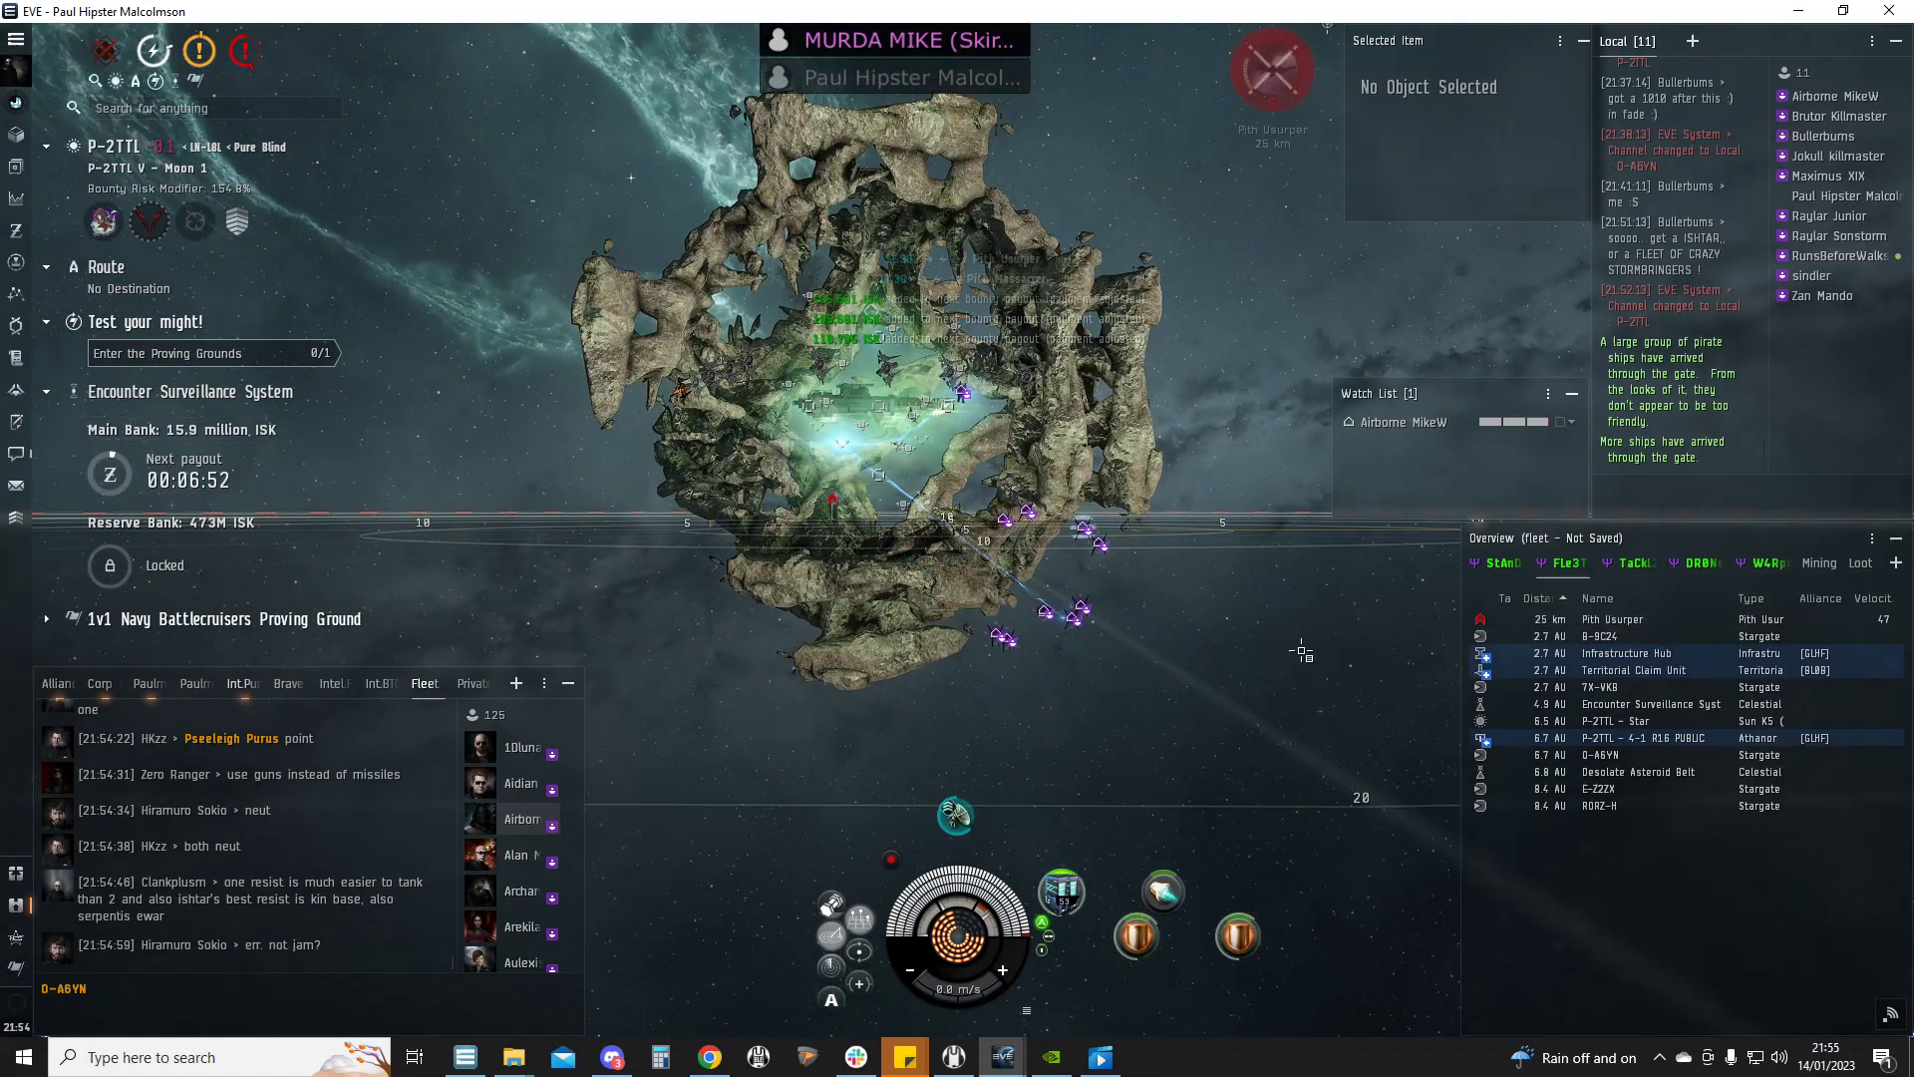
pyautogui.click(1616, 617)
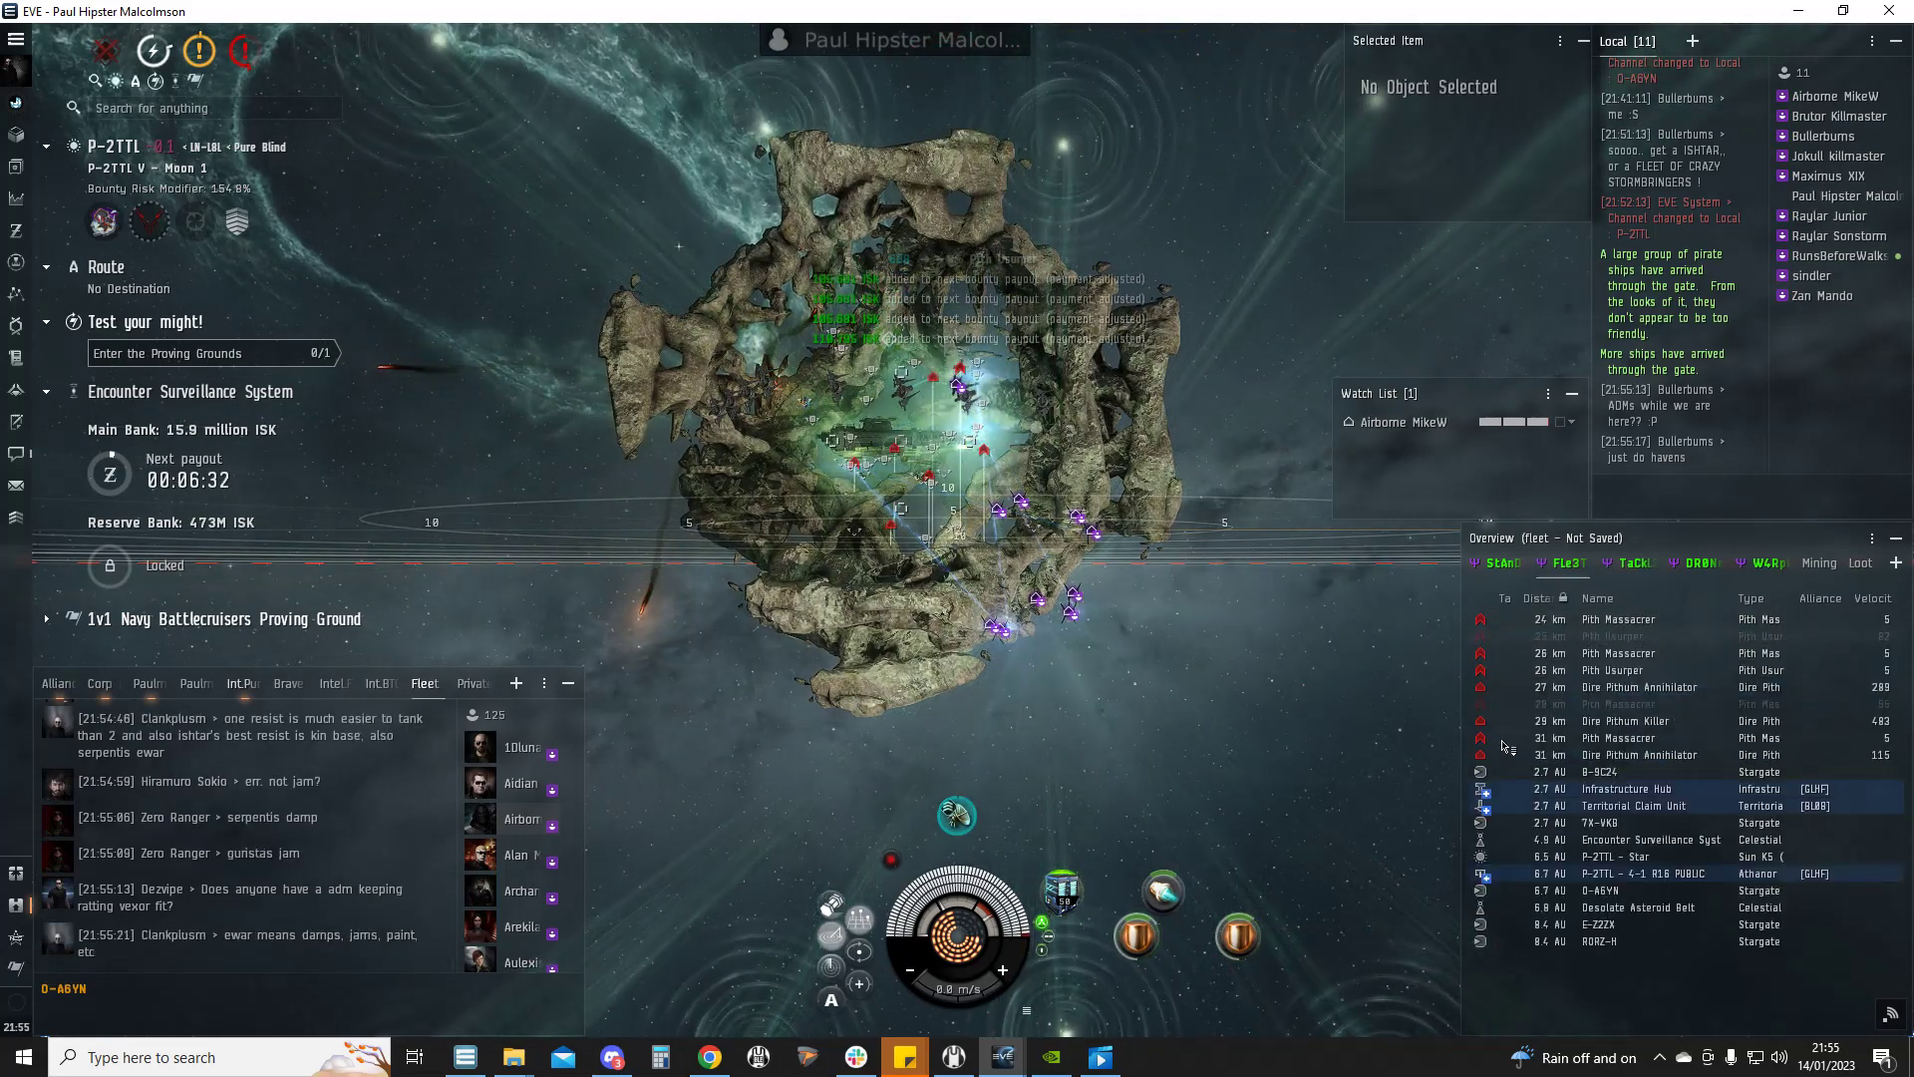
pyautogui.keyDown('ctrl'); pyautogui.click(1555, 737); pyautogui.keyUp('ctrl')
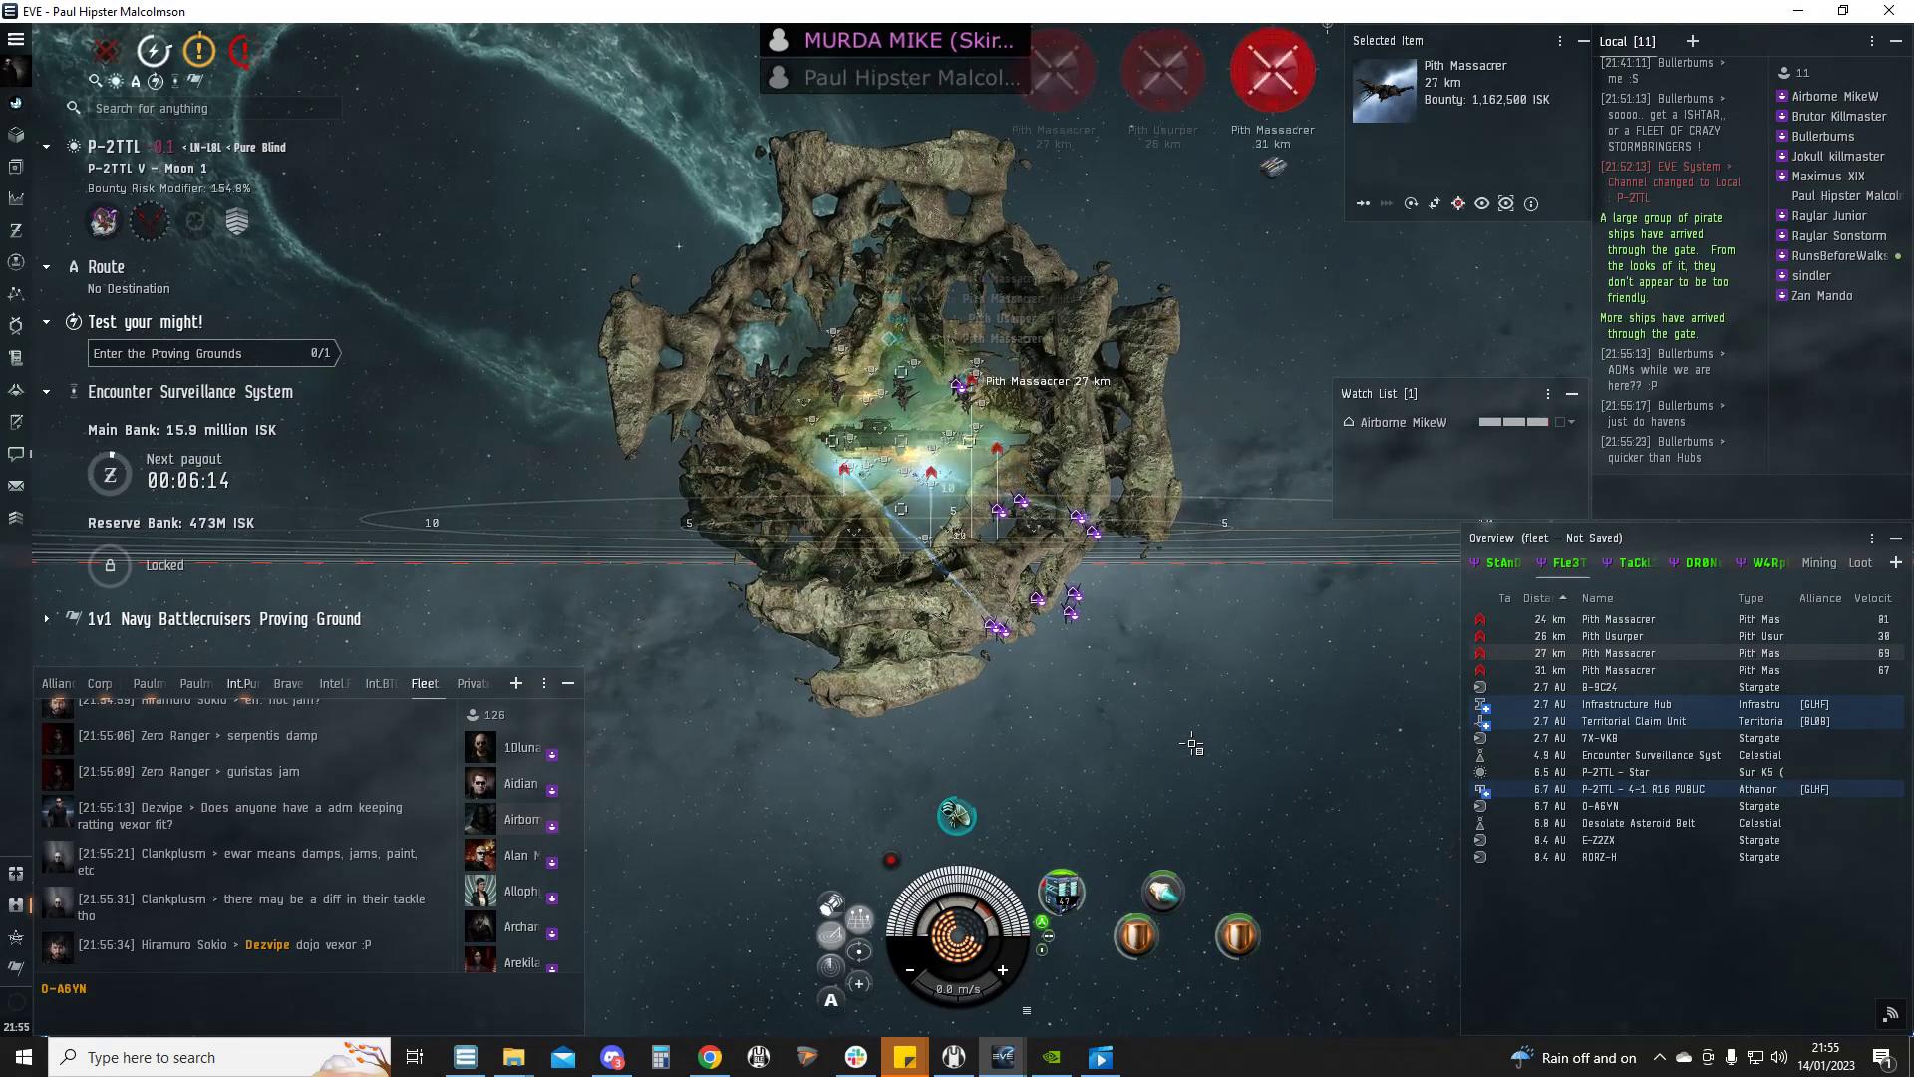
# Step: Lock three Pith Massacrers and two Pithatis ships, then overheat the weapons again
pyautogui.keyDown('ctrl'); pyautogui.click(1519, 883); pyautogui.keyUp('ctrl')
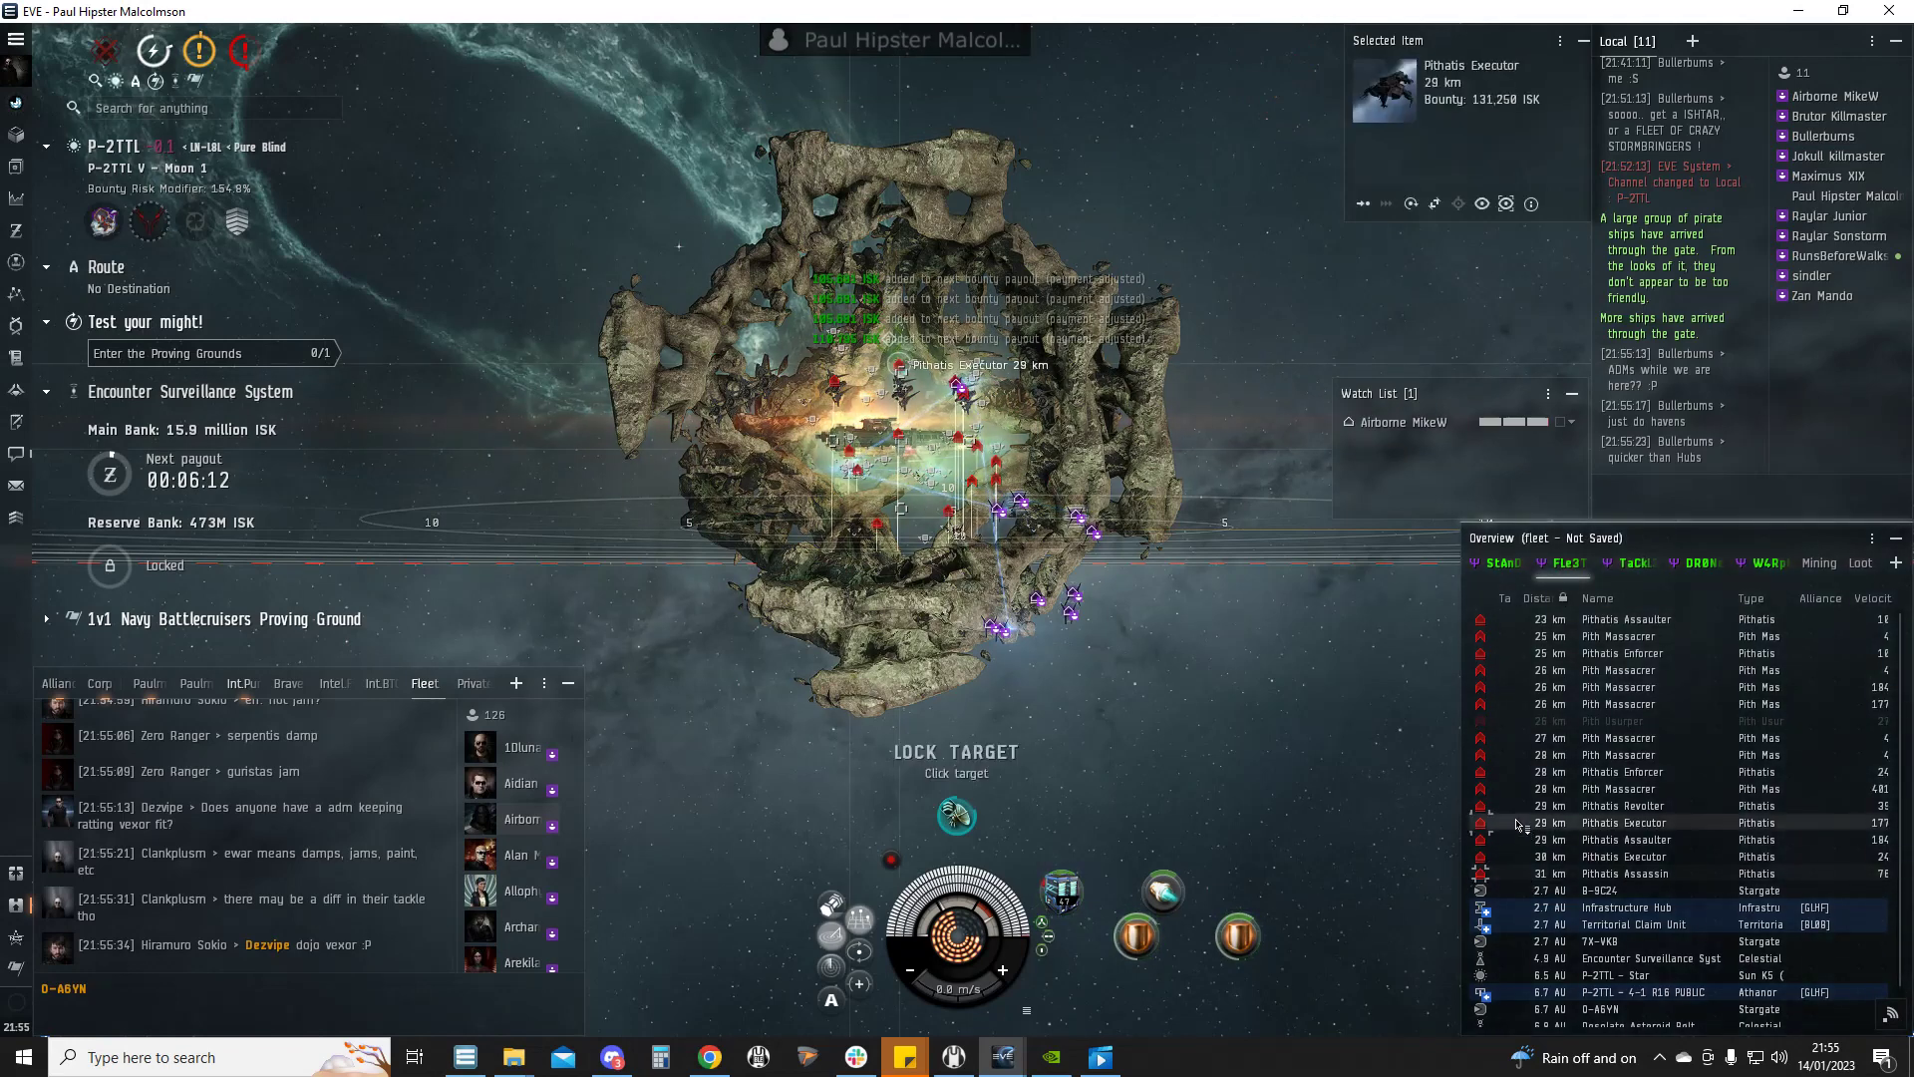
pyautogui.keyDown('ctrl'); pyautogui.click(1519, 815); pyautogui.keyUp('ctrl')
pyautogui.keyDown('ctrl'); pyautogui.click(1519, 754); pyautogui.keyUp('ctrl')
pyautogui.keyDown('ctrl'); pyautogui.click(1520, 685); pyautogui.keyUp('ctrl')
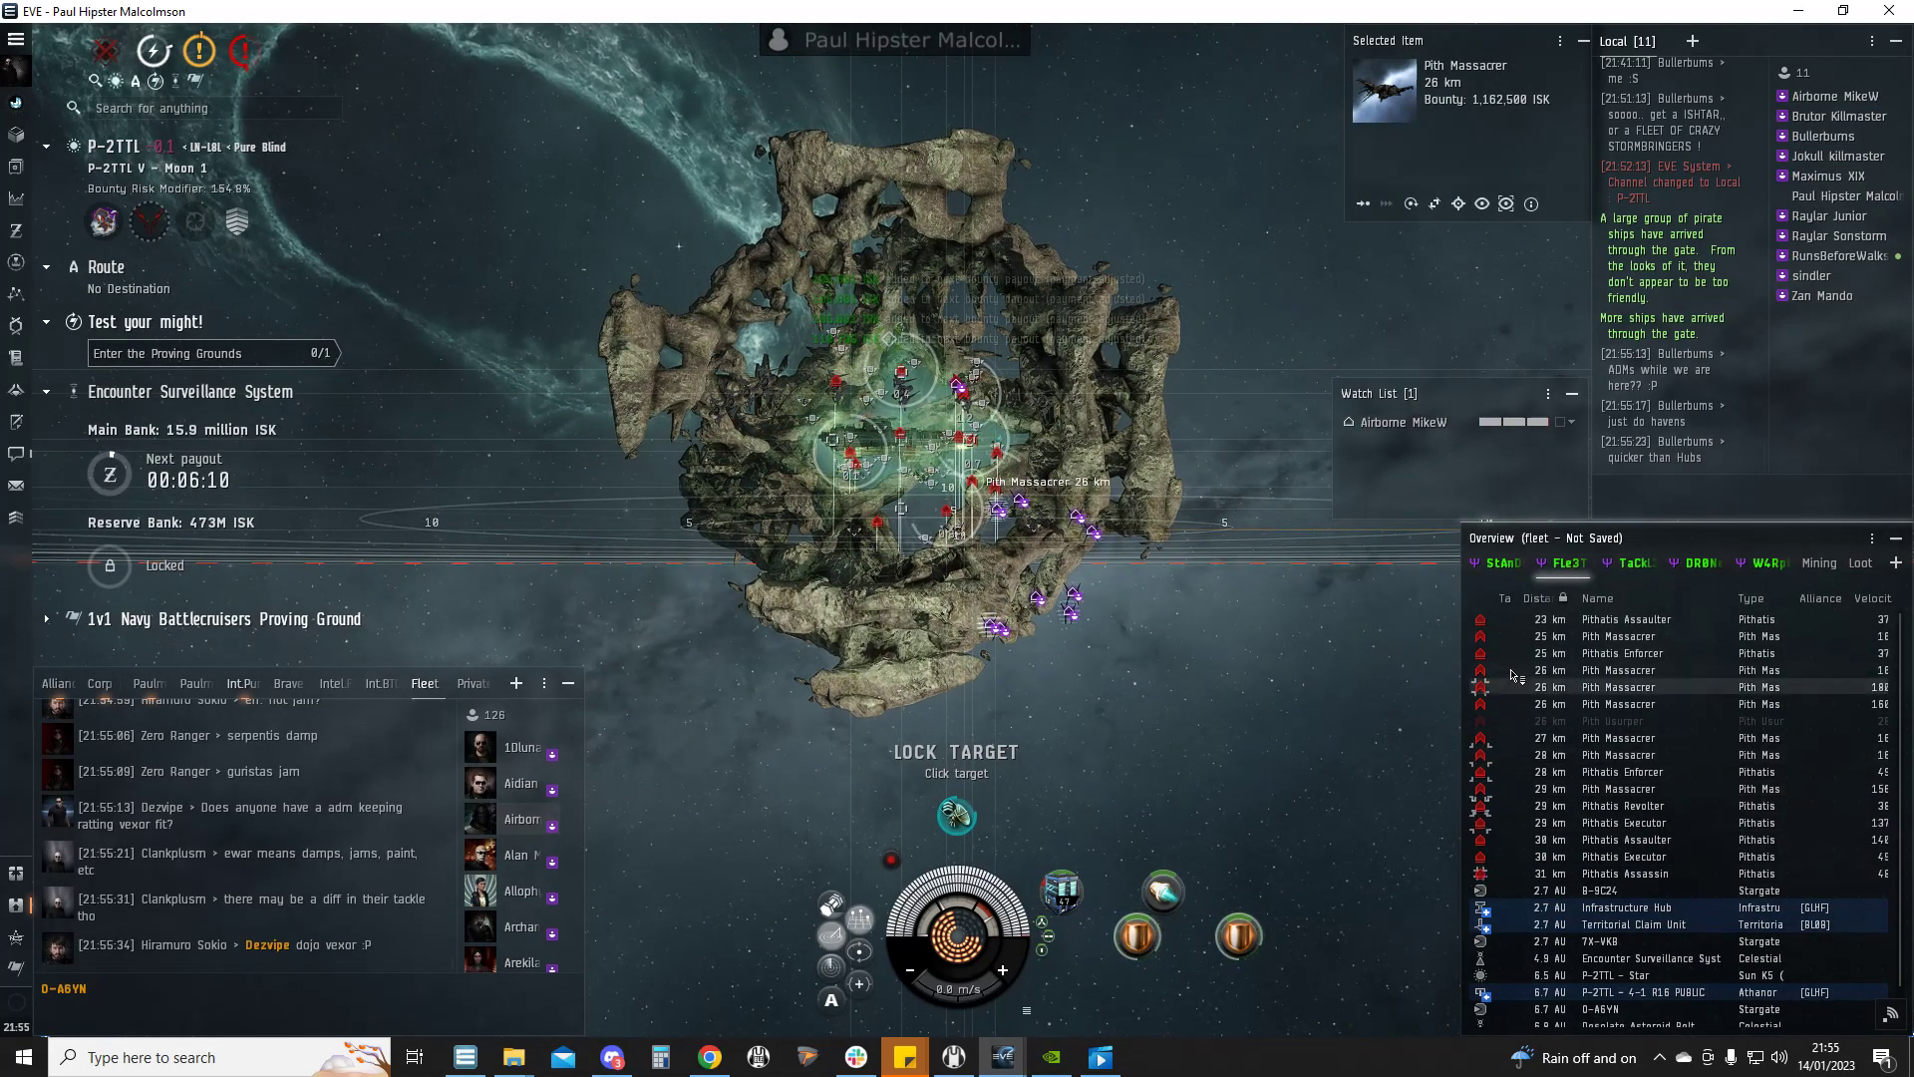
pyautogui.keyDown('ctrl'); pyautogui.click(1521, 653); pyautogui.keyUp('ctrl')
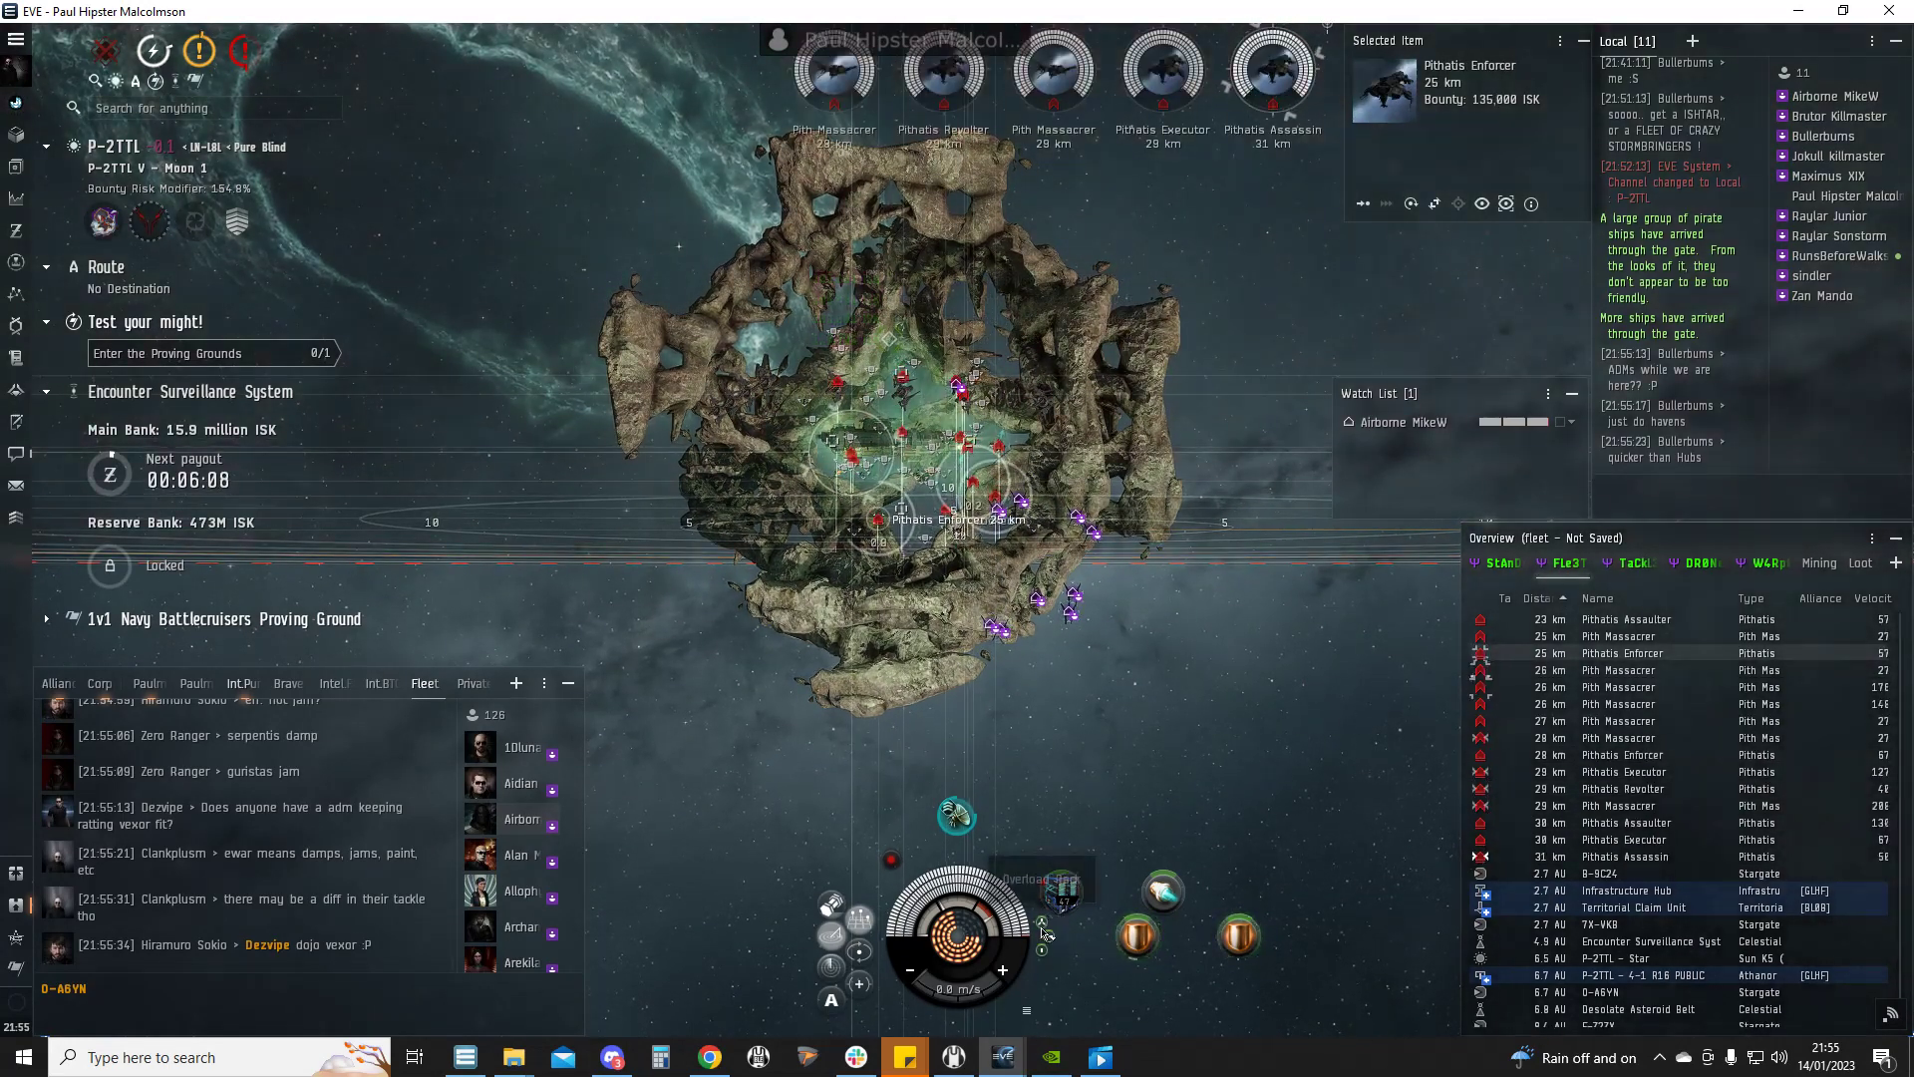
pyautogui.click(1104, 773)
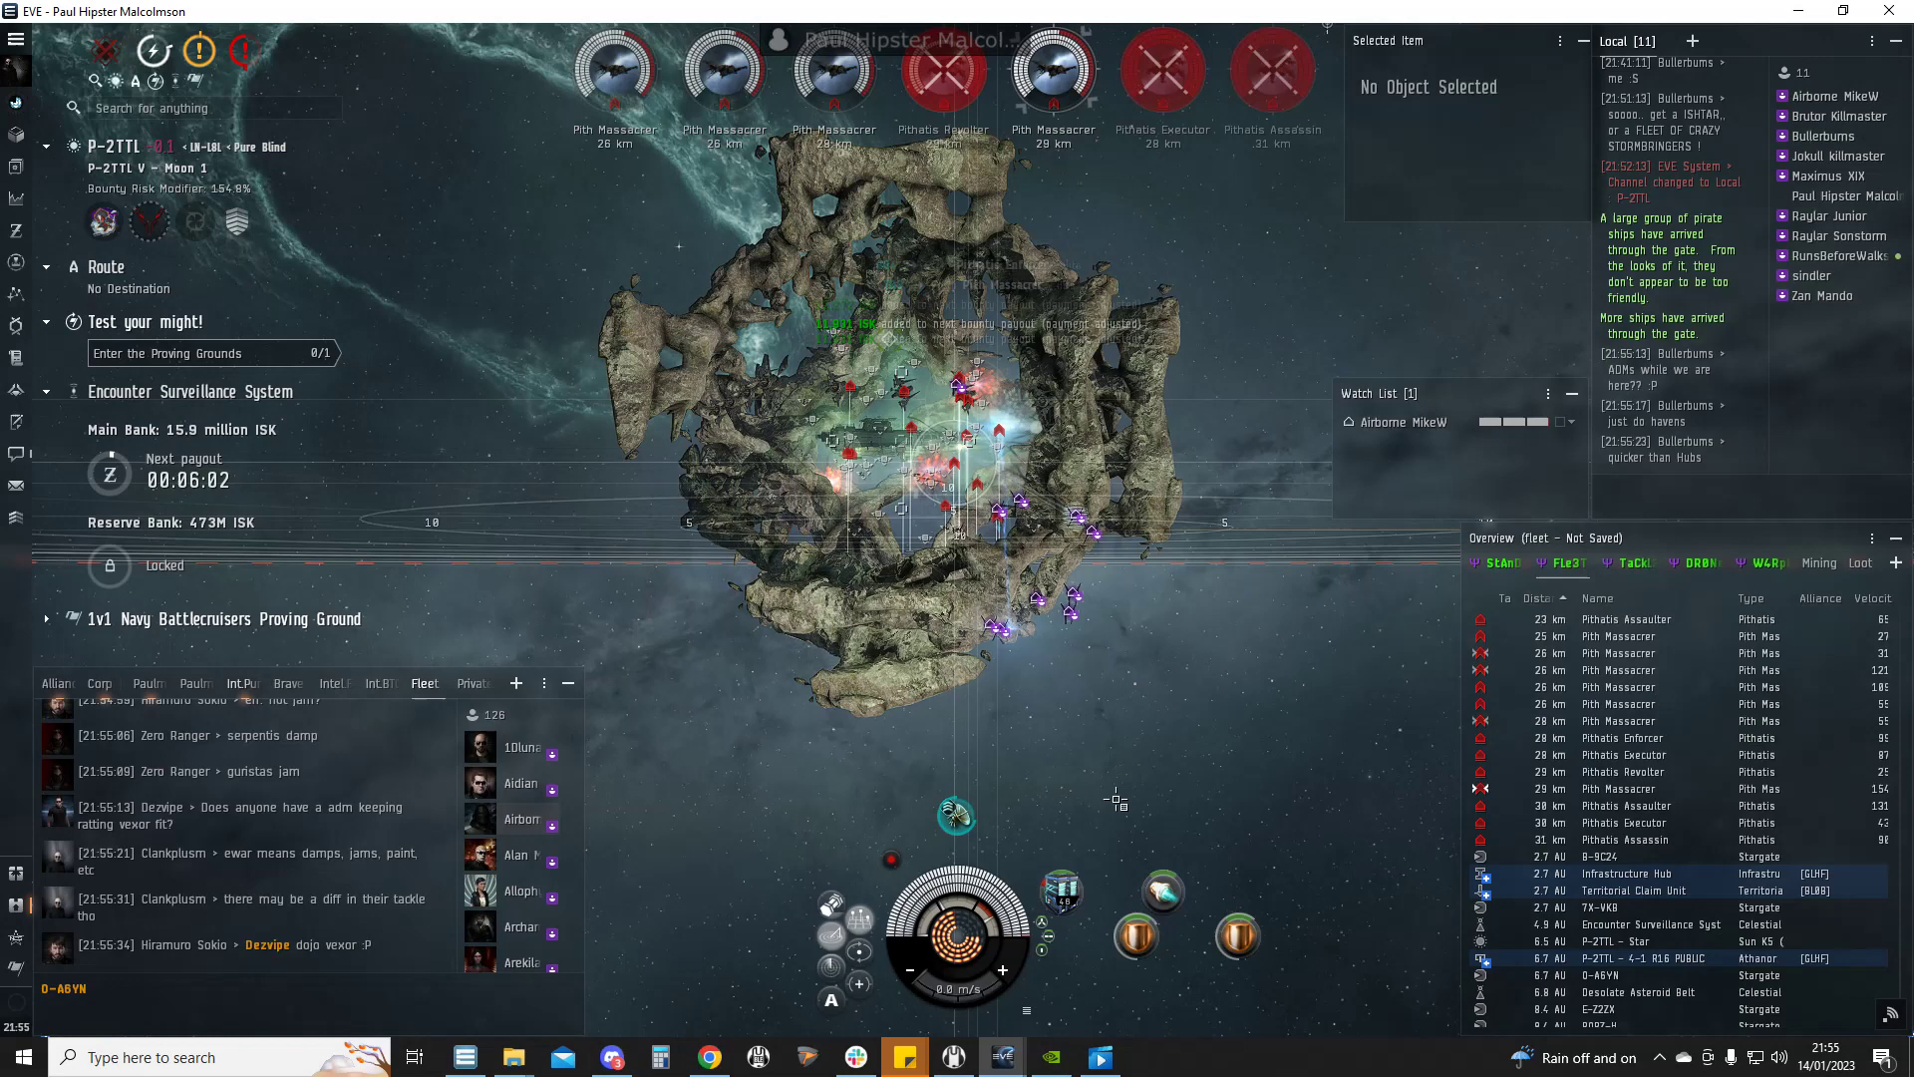
pyautogui.click(1047, 924)
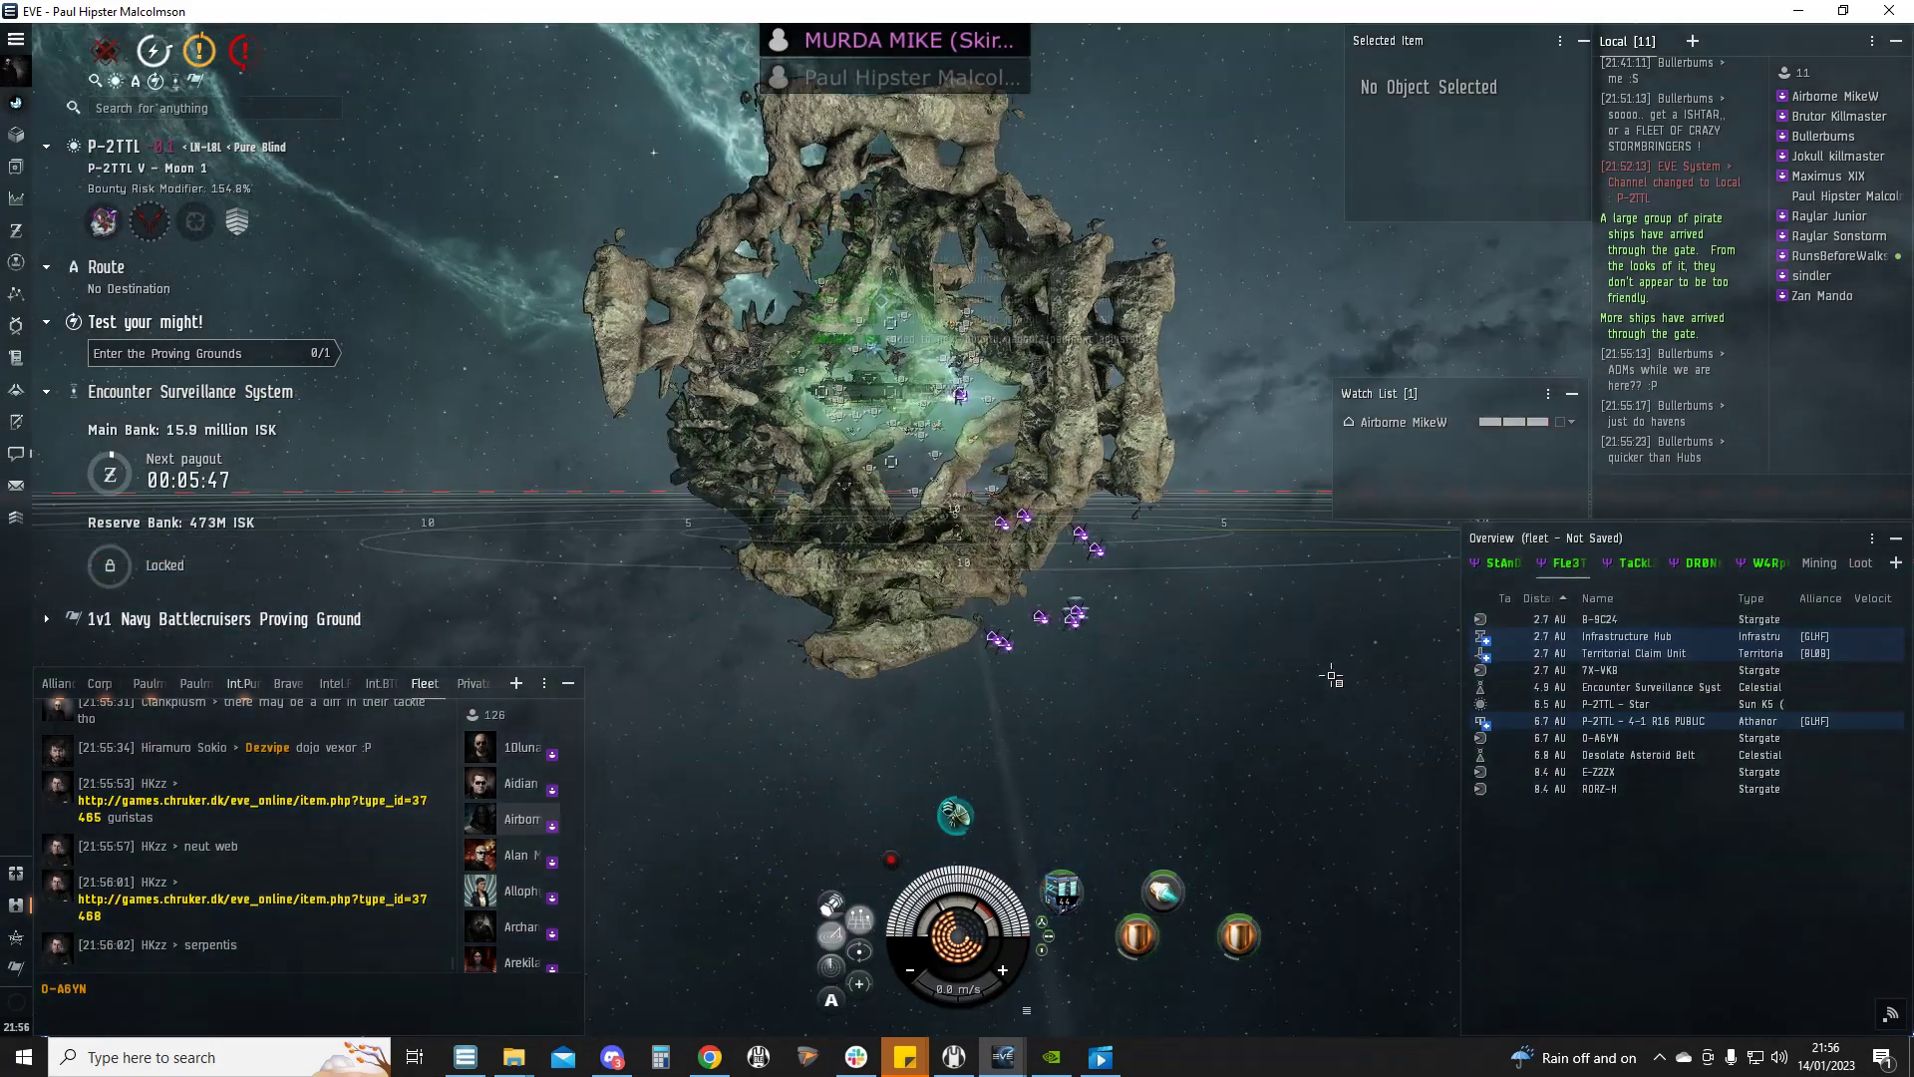
pyautogui.moveTo(1367, 639); pyautogui.dragTo(1256, 684)
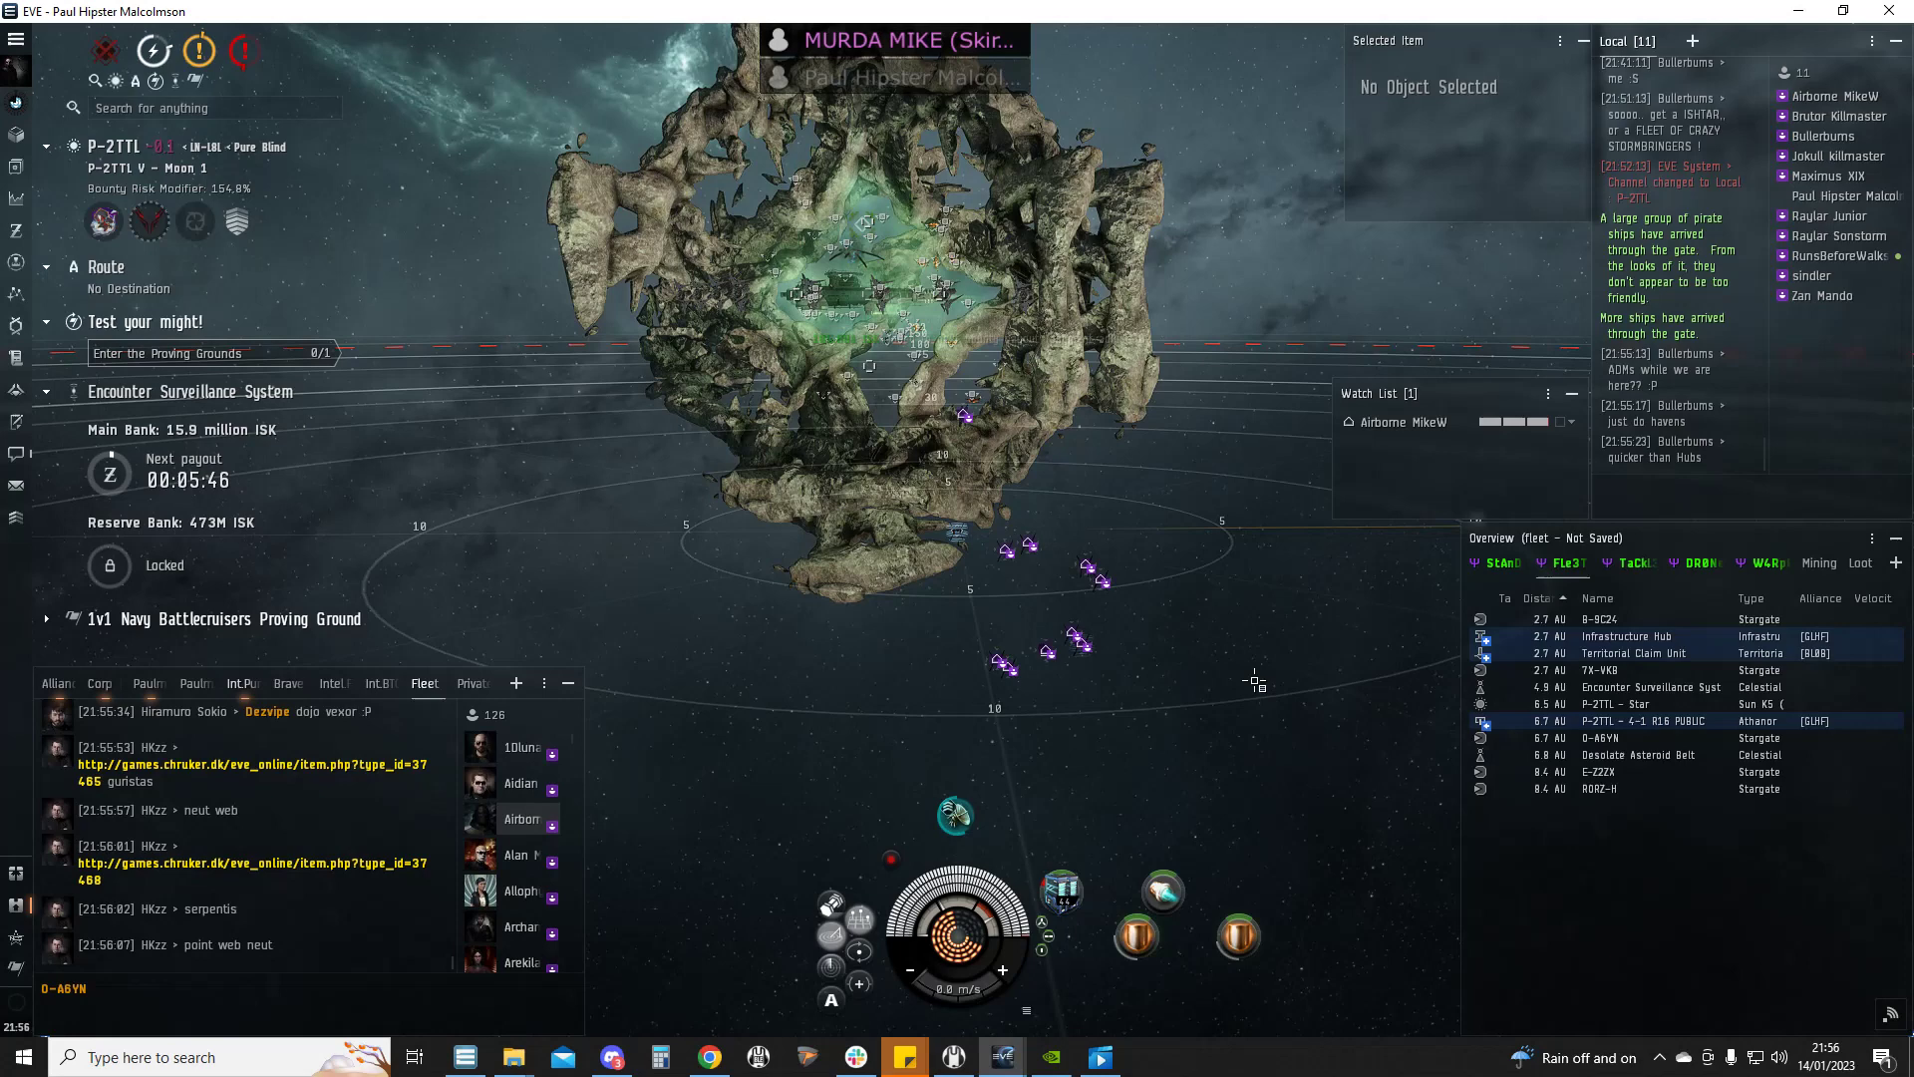